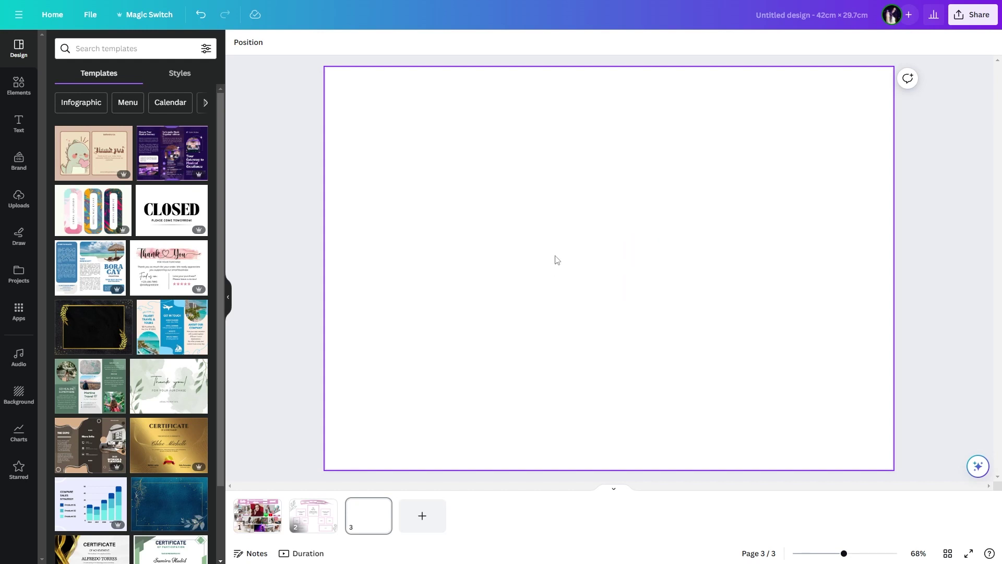
- Check the design's custom size in pixels in the Magic Switch resize options without resizing it
{"action": "left_click", "coordinate": [139, 16]}
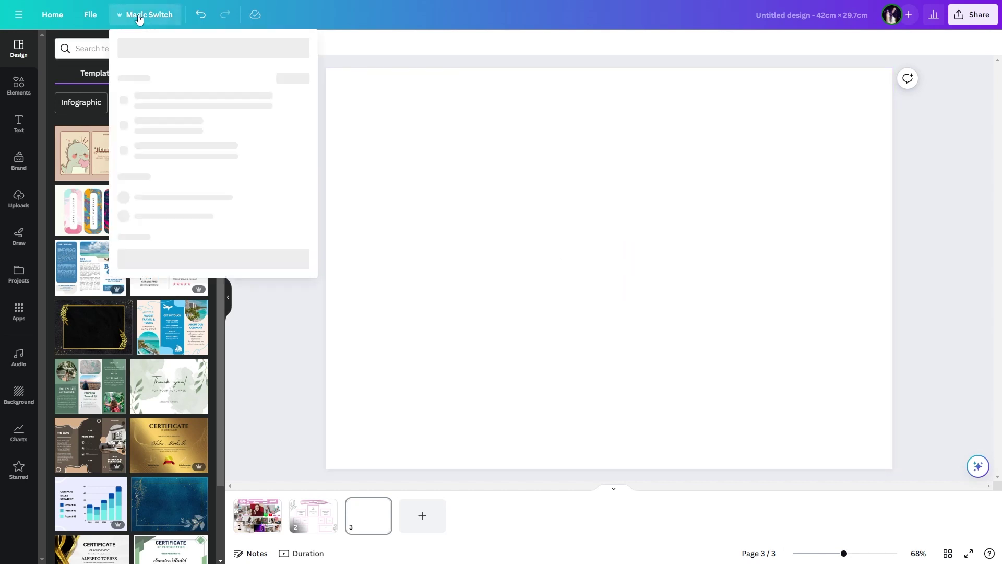
{"action": "left_click", "coordinate": [155, 271]}
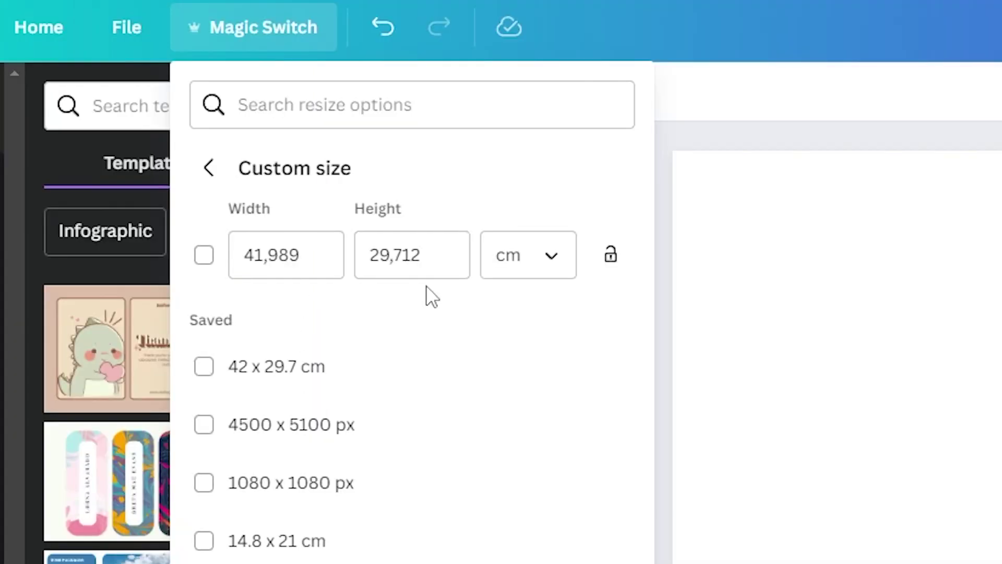
{"action": "left_click", "coordinate": [541, 265]}
{"action": "left_click", "coordinate": [555, 332]}
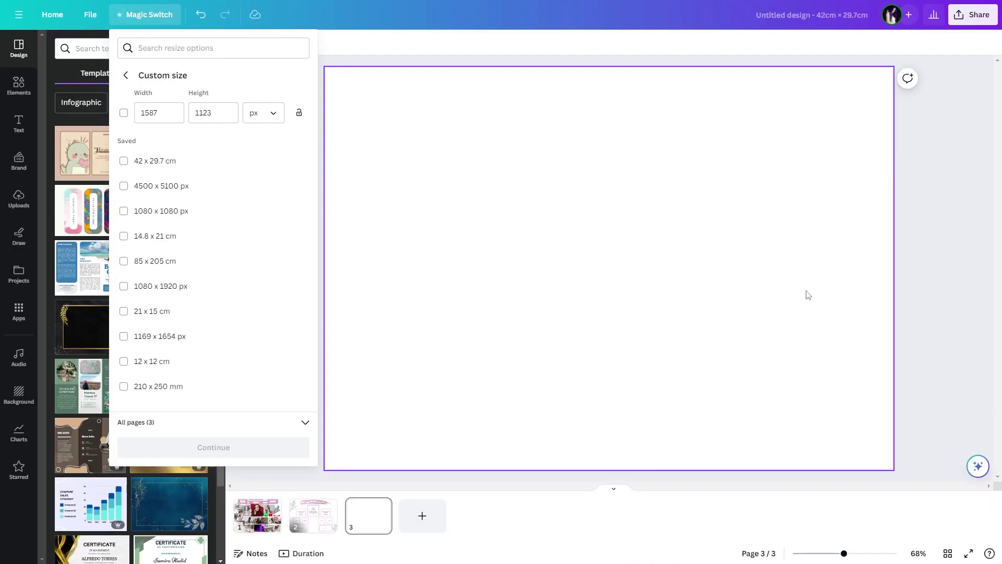
{"action": "left_click", "coordinate": [807, 293]}
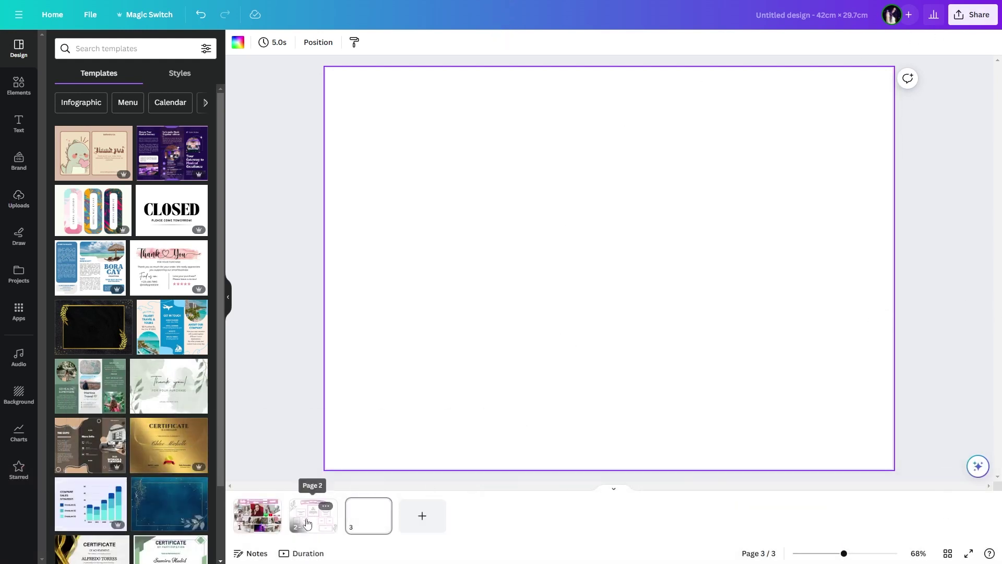
- Review the labelled template on page 2 and the finished vision board on page 1, ending back on page 2
{"action": "left_click", "coordinate": [313, 509]}
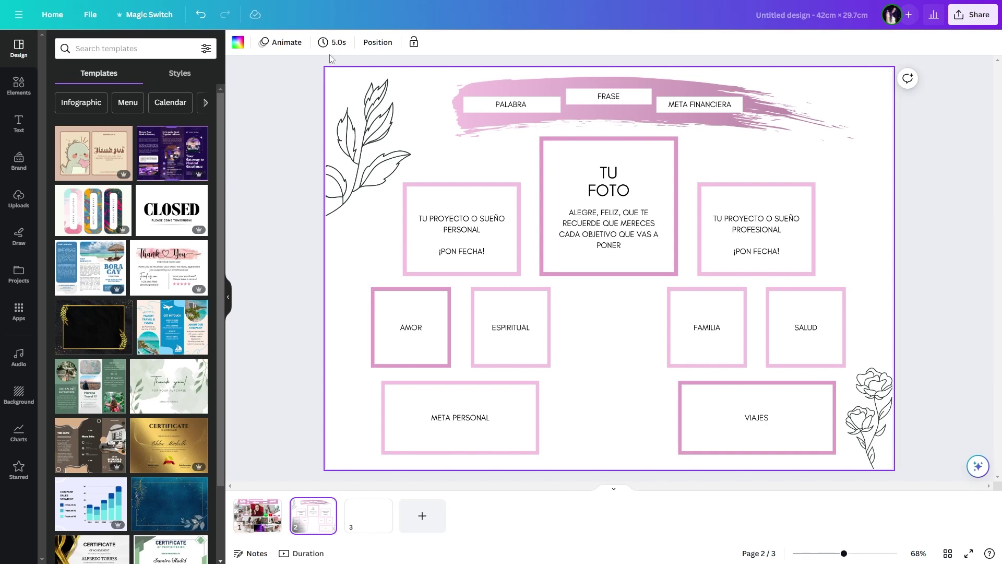
{"action": "left_click", "coordinate": [15, 85]}
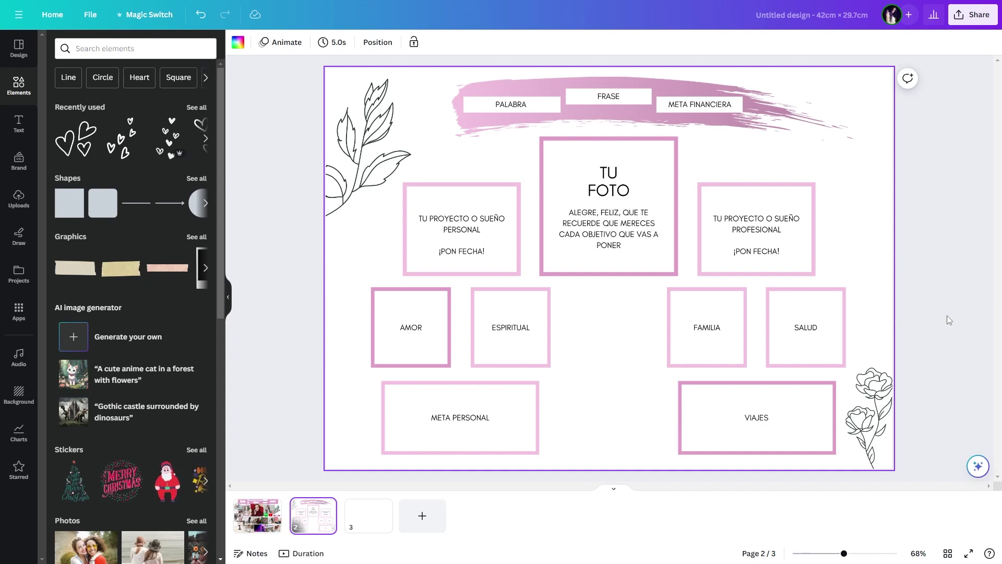
{"action": "left_click", "coordinate": [272, 519]}
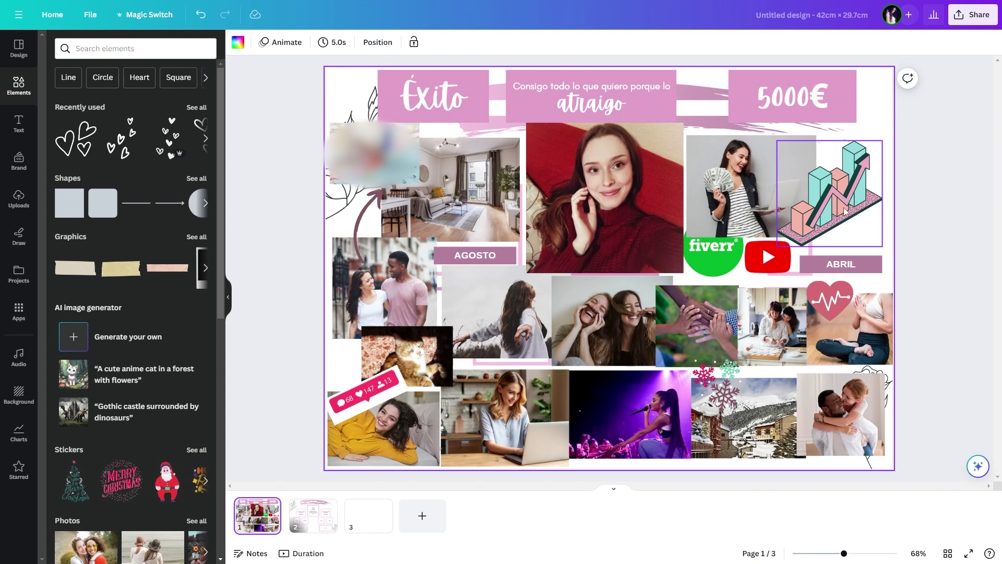
{"action": "scroll", "coordinate": [889, 332], "scroll_direction": "down", "scroll_amount": 2}
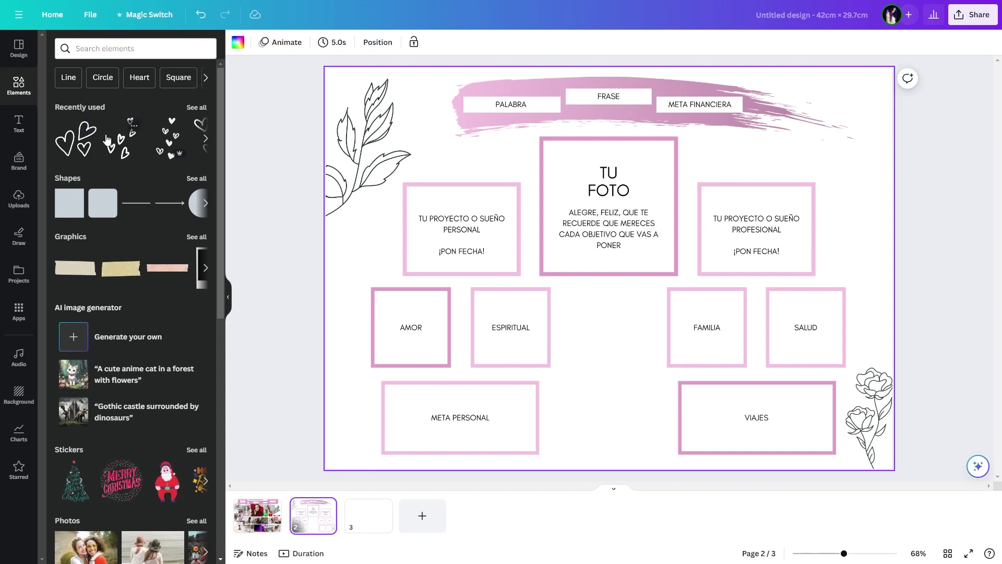
- Add a square shape, fit it as a flat rectangle over the PALABRA label, and colour it white
{"action": "left_click", "coordinate": [73, 218]}
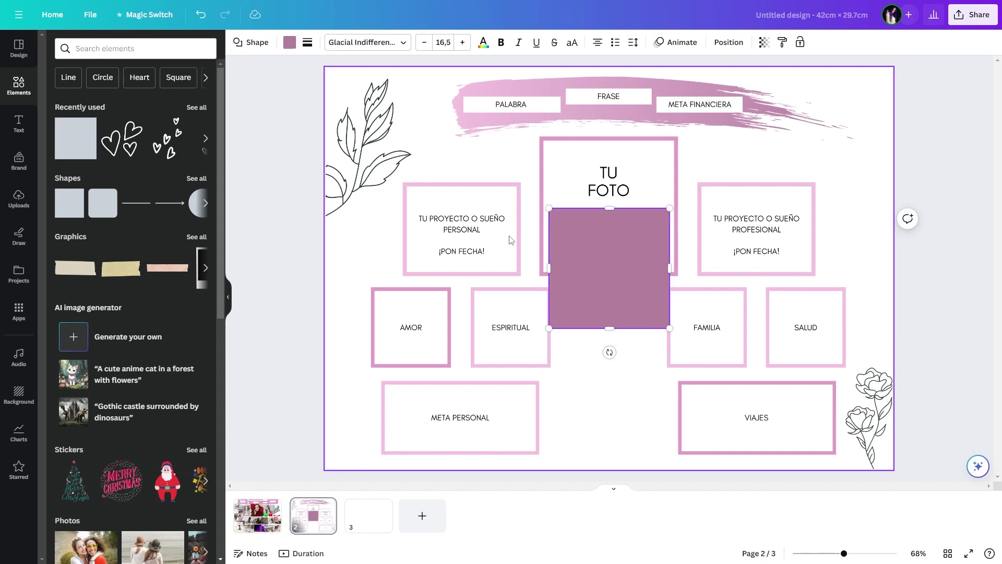
{"action": "left_click_drag", "start_coordinate": [609, 269], "coordinate": [522, 156]}
{"action": "left_click_drag", "start_coordinate": [500, 218], "coordinate": [500, 112]}
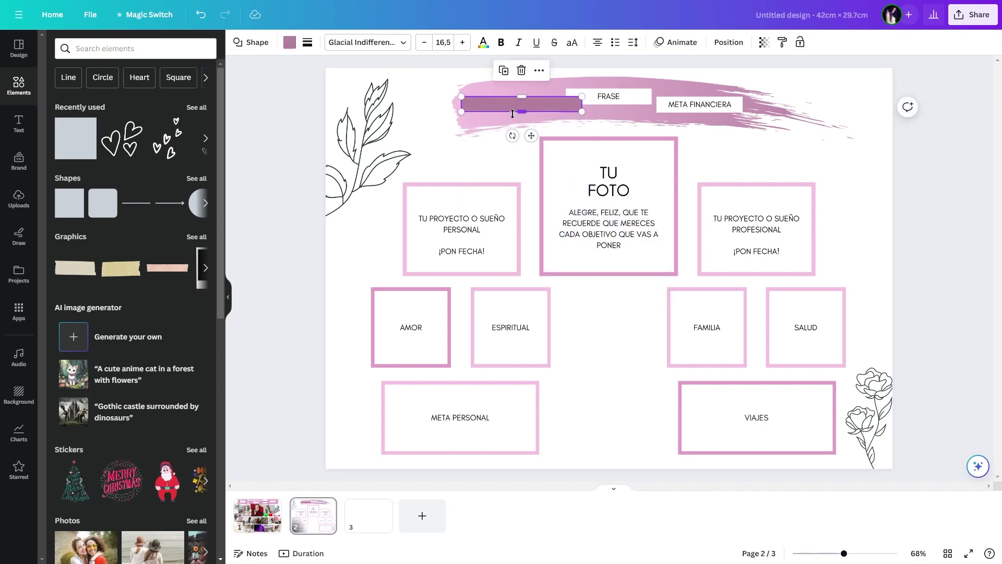
{"action": "left_click_drag", "start_coordinate": [582, 112], "coordinate": [562, 111]}
{"action": "left_click", "coordinate": [290, 42]}
- Add a text box reading "Abundancia", widened to fit on one line, and place it below the PALABRA box
{"action": "key", "text": "t"}
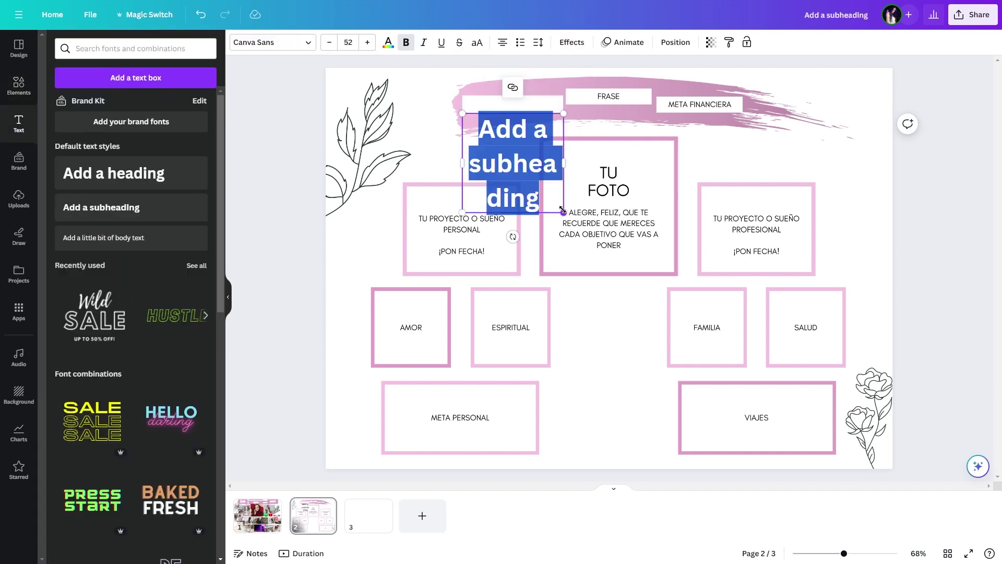
{"action": "left_click_drag", "start_coordinate": [556, 147], "coordinate": [662, 153]}
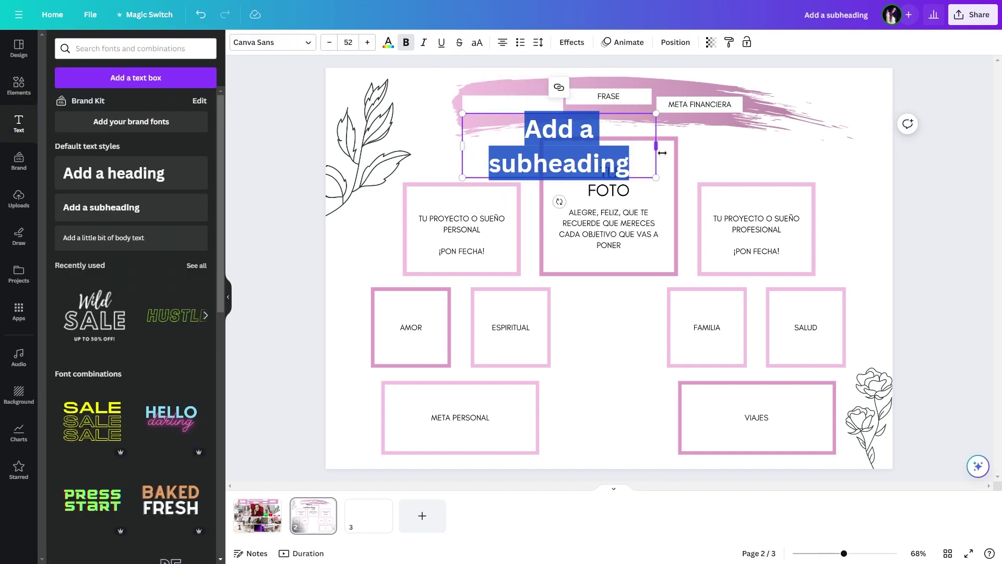
{"action": "type", "text": "Abundancia"}
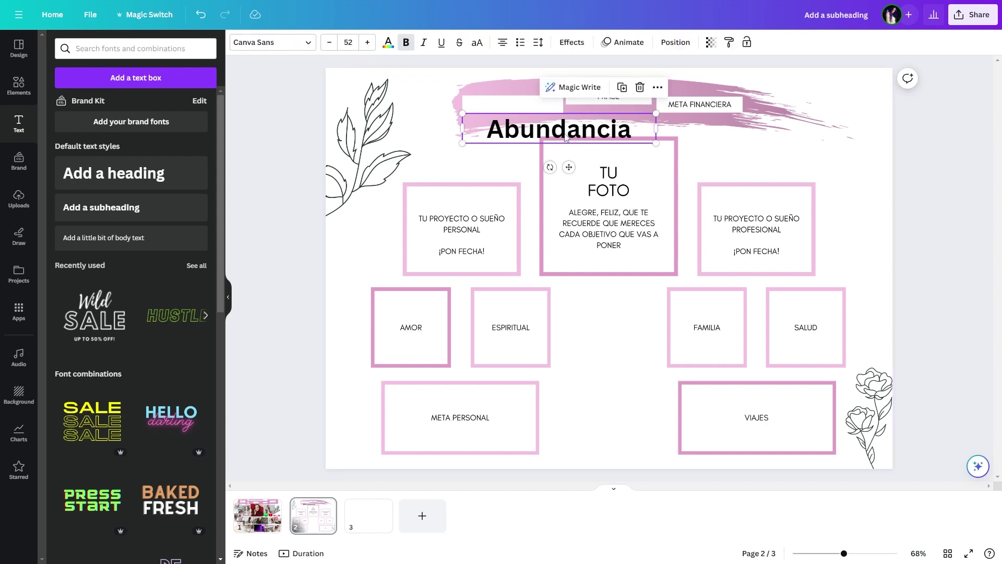
{"action": "left_click_drag", "start_coordinate": [566, 133], "coordinate": [484, 153]}
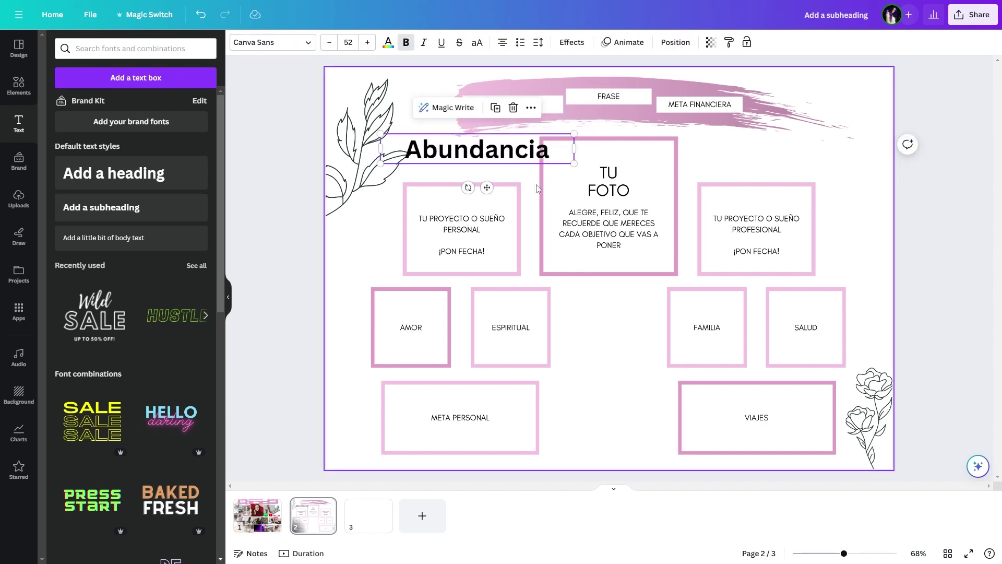
- Set the Abundancia text in Poppins Bold, shrink it to size 24,4 and centre it on the white rectangle
{"action": "left_click", "coordinate": [284, 42]}
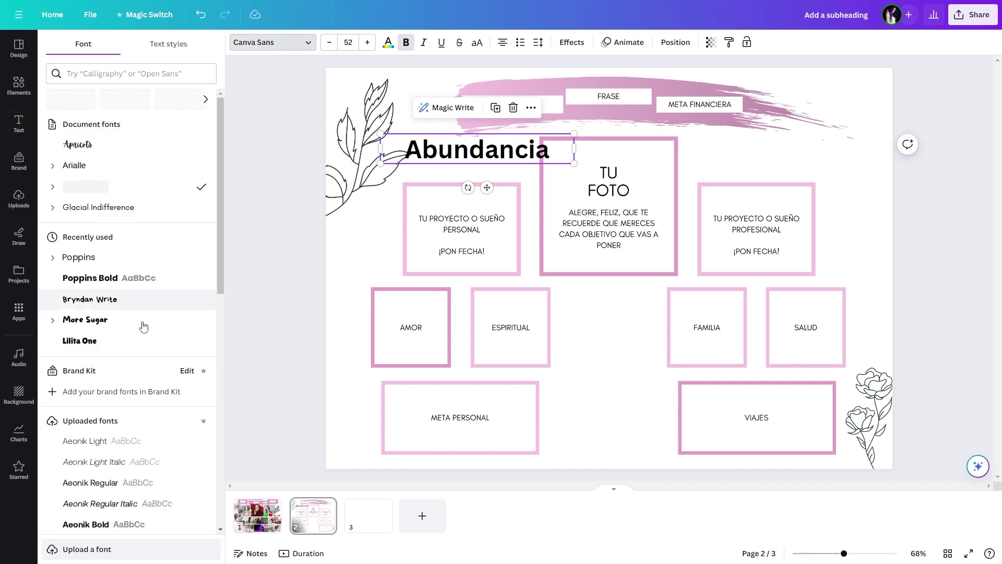
{"action": "left_click", "coordinate": [85, 319]}
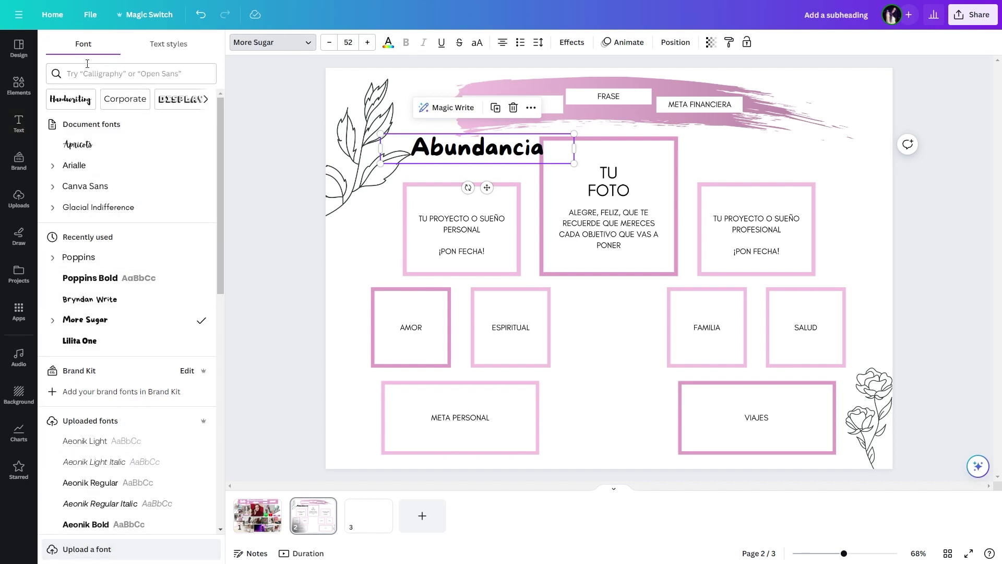
{"action": "left_click", "coordinate": [98, 166]}
{"action": "left_click", "coordinate": [90, 278]}
{"action": "left_click_drag", "start_coordinate": [468, 175], "coordinate": [524, 135]}
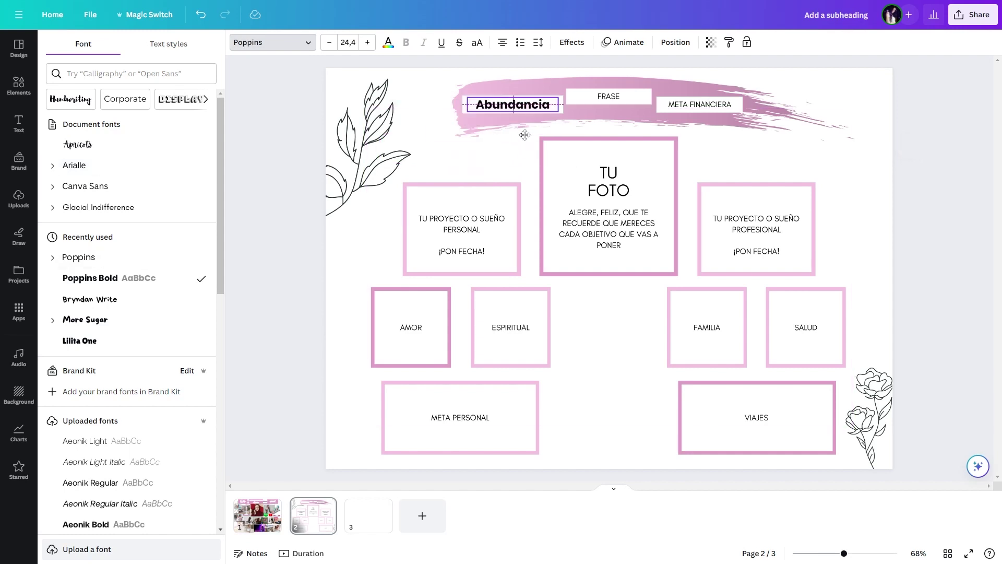
- Change the colour of the Abundancia text to purple
{"action": "left_click", "coordinate": [527, 106]}
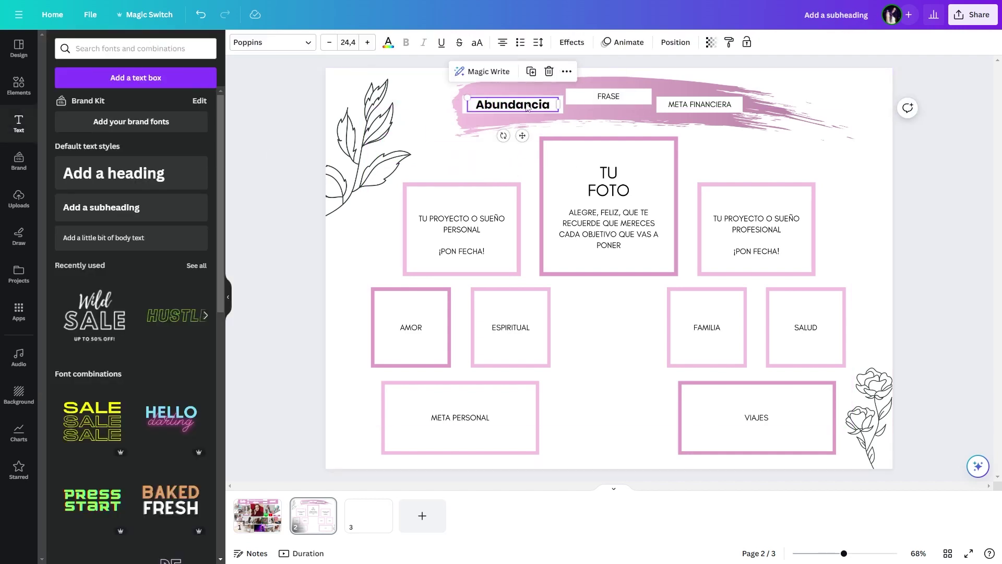
{"action": "left_click", "coordinate": [388, 42]}
{"action": "left_click", "coordinate": [154, 181]}
- Duplicate the white rectangle behind Abundancia, move the copy over the FRASE label, and make it narrower and taller
{"action": "left_click", "coordinate": [513, 104]}
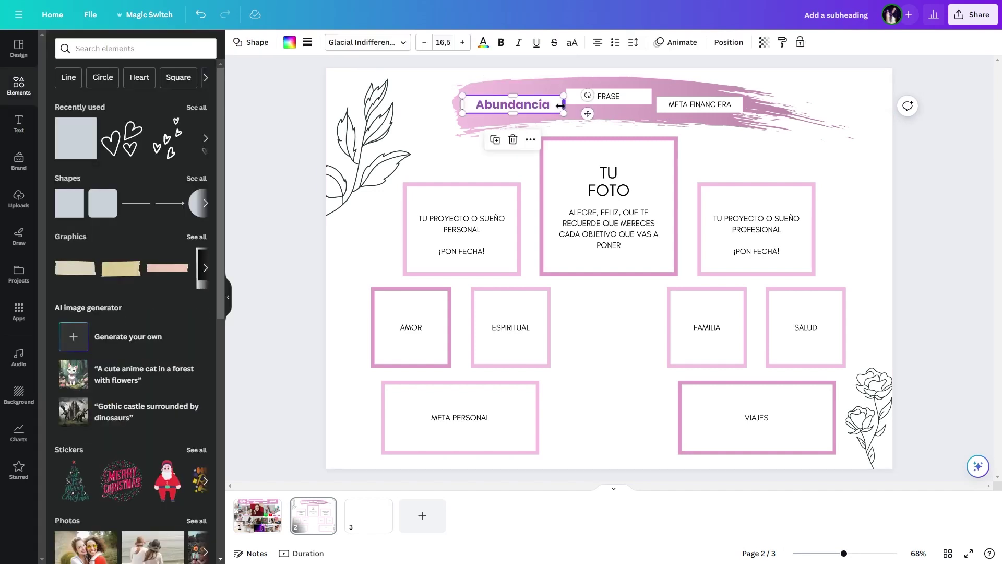
{"action": "left_click", "coordinate": [495, 140]}
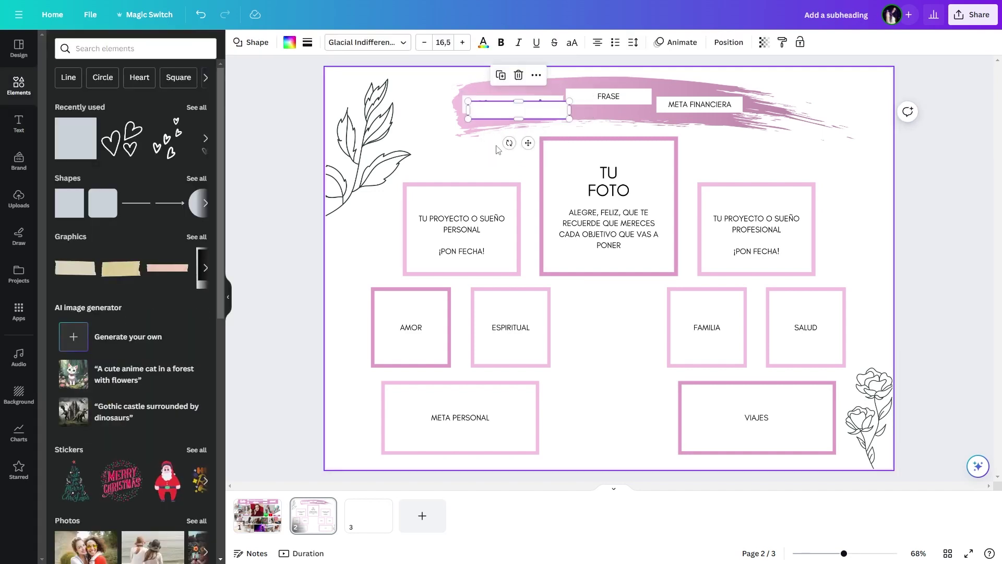
{"action": "left_click_drag", "start_coordinate": [530, 105], "coordinate": [634, 102]}
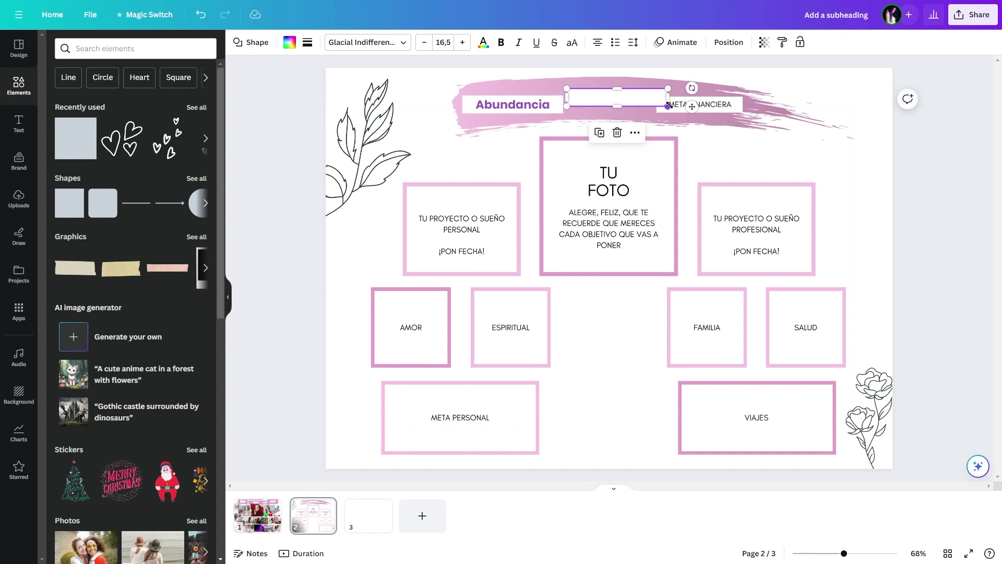
{"action": "left_click_drag", "start_coordinate": [403, 121], "coordinate": [501, 103]}
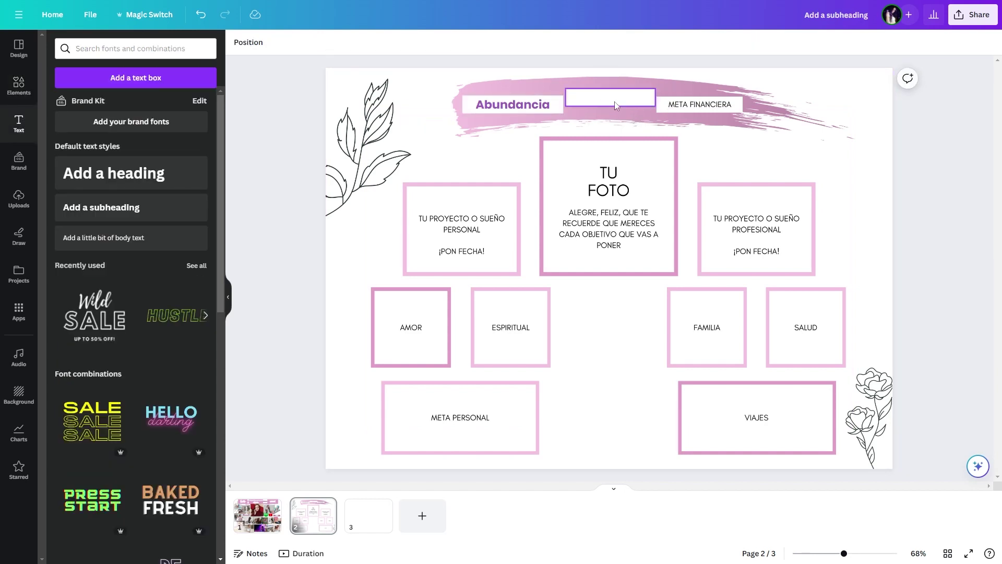
{"action": "left_click", "coordinate": [633, 100]}
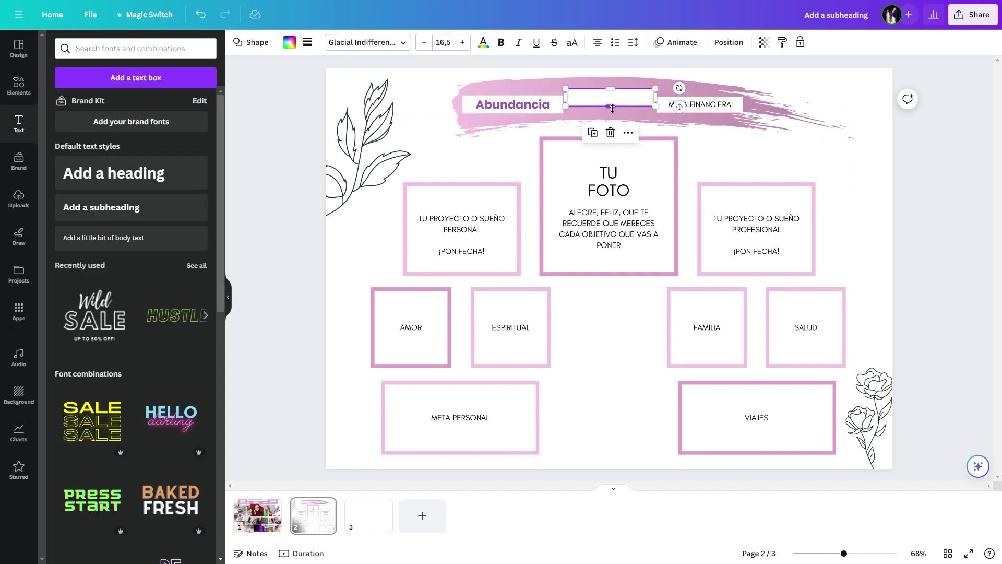
{"action": "mouse_move", "coordinate": [610, 107]}
{"action": "left_mouse_down"}
{"action": "mouse_move", "coordinate": [612, 123]}
{"action": "mouse_move", "coordinate": [612, 114]}
{"action": "left_mouse_up"}
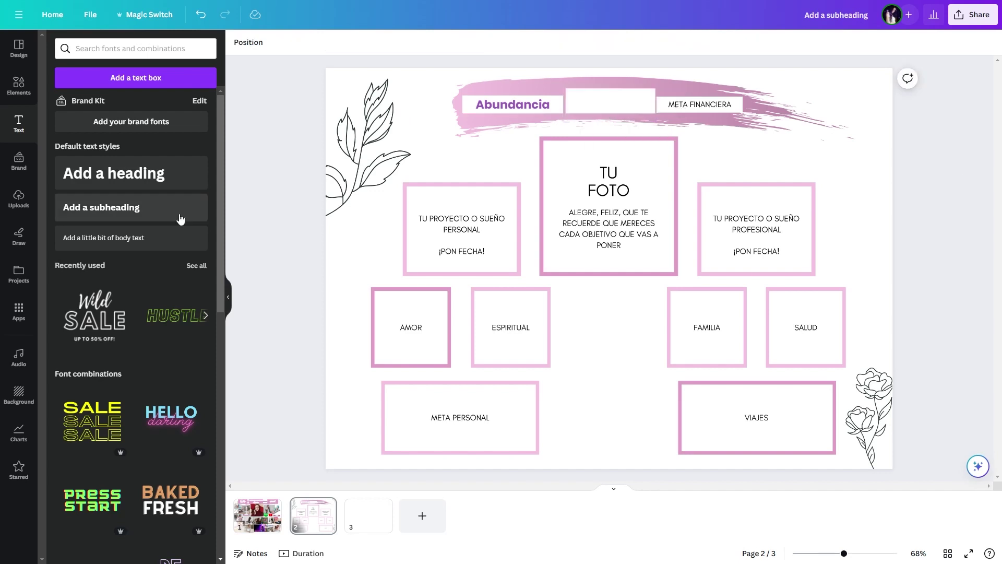
- Add a body text box reading "Consigo todo lo que quiero porque lo atraigo"
{"action": "left_click", "coordinate": [159, 244]}
{"action": "key", "text": "BackSpace"}
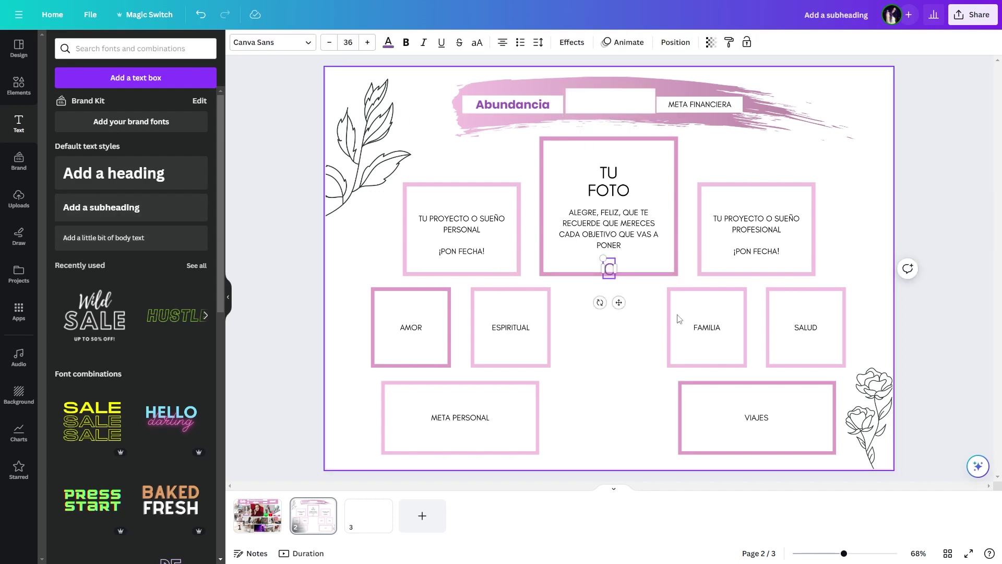
{"action": "type", "text": "Consigo todo lo que quiero porque lo atraifo"}
{"action": "key", "text": "BackSpace"}
{"action": "key", "text": "BackSpace"}
{"action": "type", "text": "fo"}
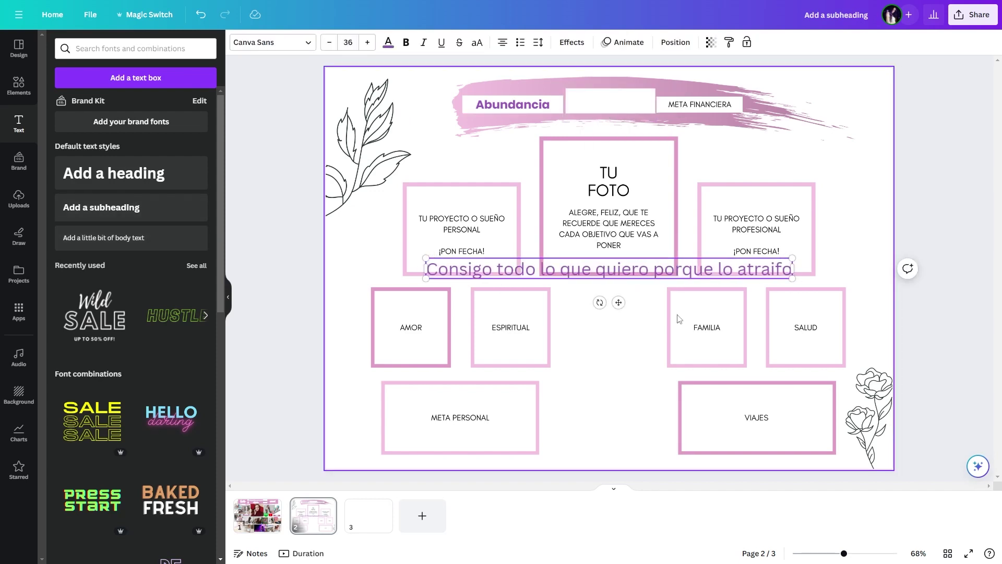
{"action": "key", "text": "BackSpace"}
{"action": "key", "text": "BackSpace"}
{"action": "type", "text": "go"}
- Wrap the Consigo phrase onto several lines, reduce its font size, and fit it in bold inside the white FRASE box
{"action": "left_click_drag", "start_coordinate": [618, 302], "coordinate": [647, 239]}
{"action": "left_click_drag", "start_coordinate": [824, 205], "coordinate": [611, 203]}
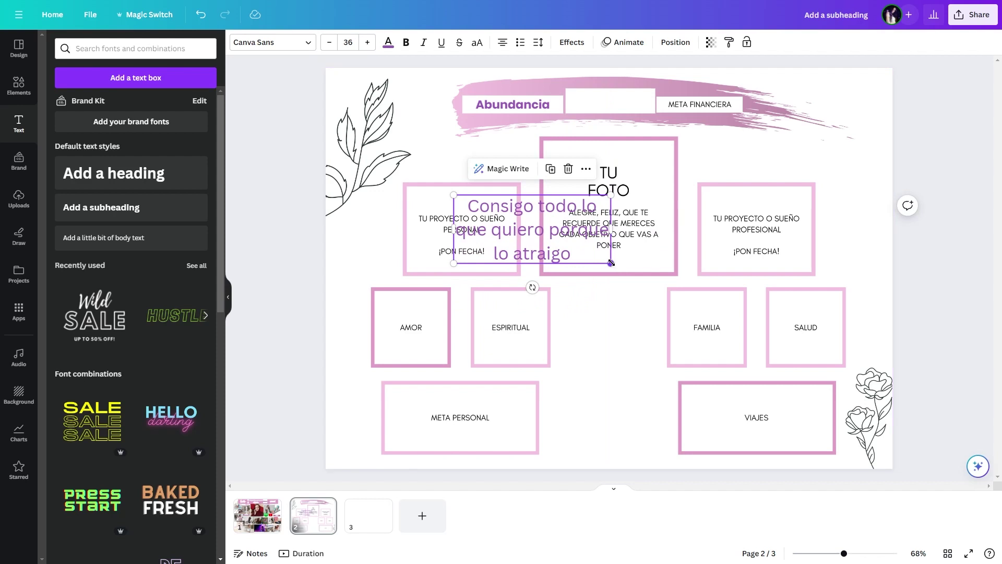
{"action": "left_click_drag", "start_coordinate": [611, 263], "coordinate": [558, 240]}
{"action": "left_click", "coordinate": [543, 269]}
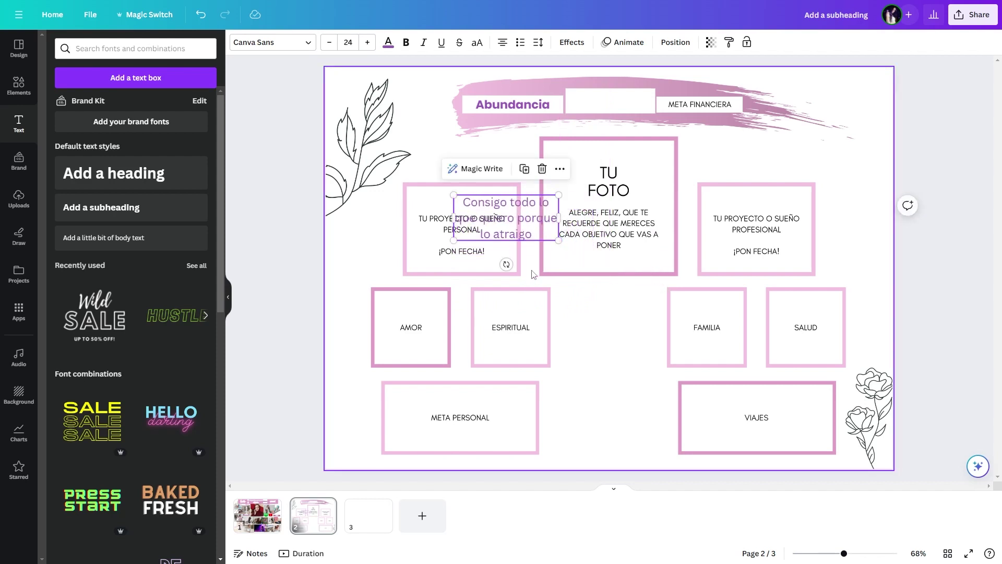
{"action": "left_click", "coordinate": [532, 231]}
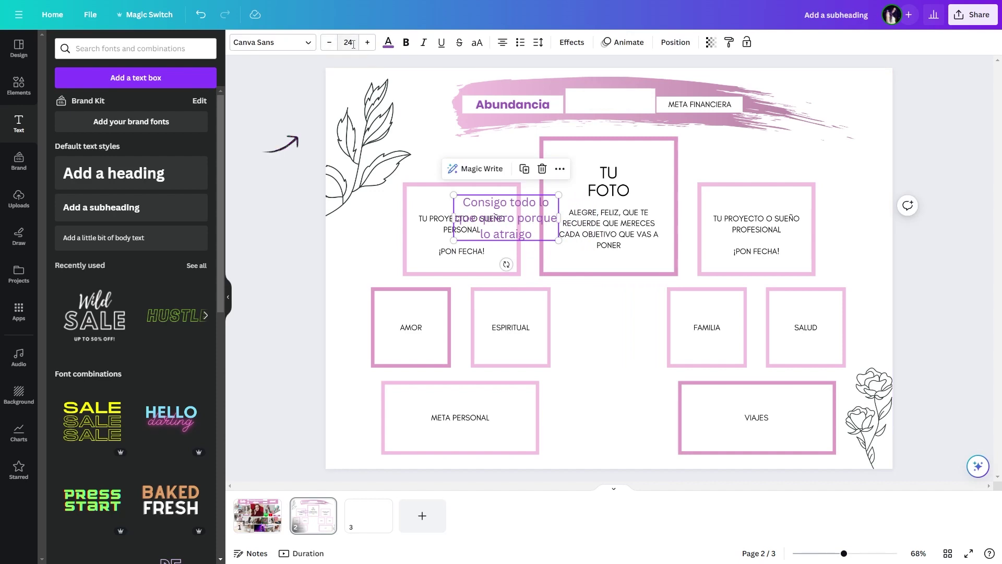
{"action": "left_click", "coordinate": [333, 47]}
{"action": "left_click", "coordinate": [333, 47]}
{"action": "left_click", "coordinate": [334, 47]}
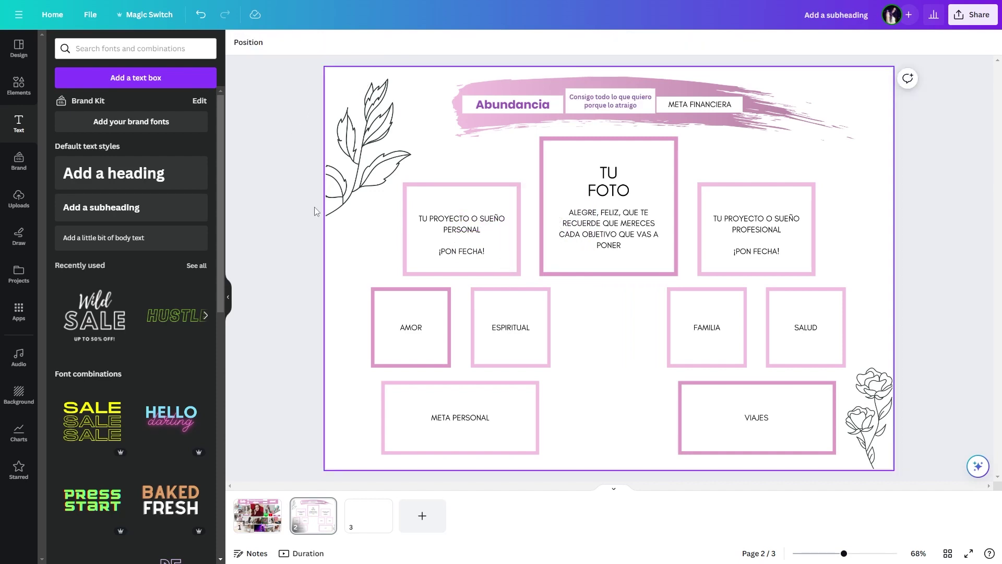
- Place a copy of the white Abundancia rectangle over the META FINANCIERA label and a copy of the Abundancia text just below it
{"action": "left_click", "coordinate": [524, 108]}
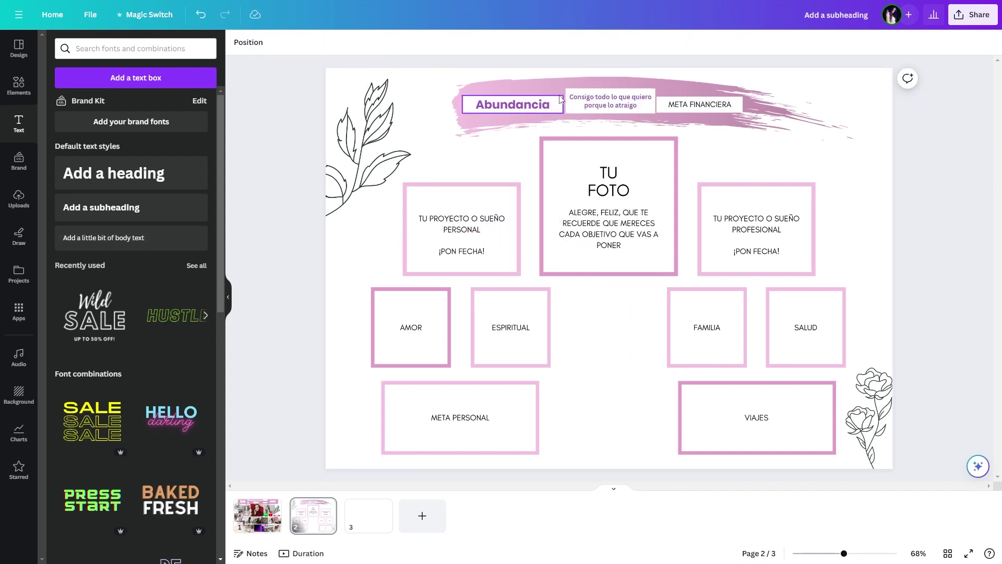
{"action": "left_click", "coordinate": [520, 119]}
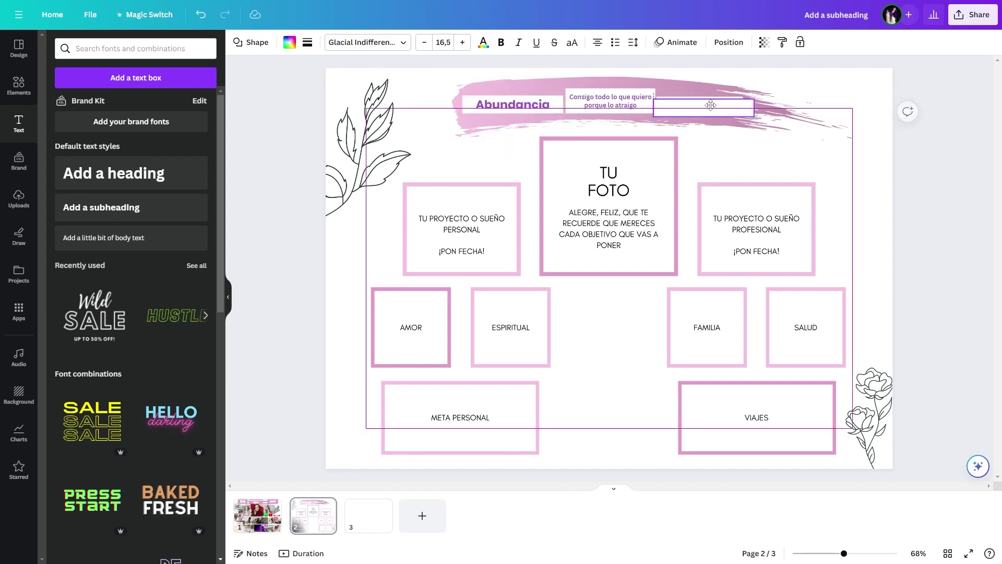
{"action": "left_click", "coordinate": [511, 103]}
{"action": "left_click_drag", "start_coordinate": [511, 103], "coordinate": [702, 134]}
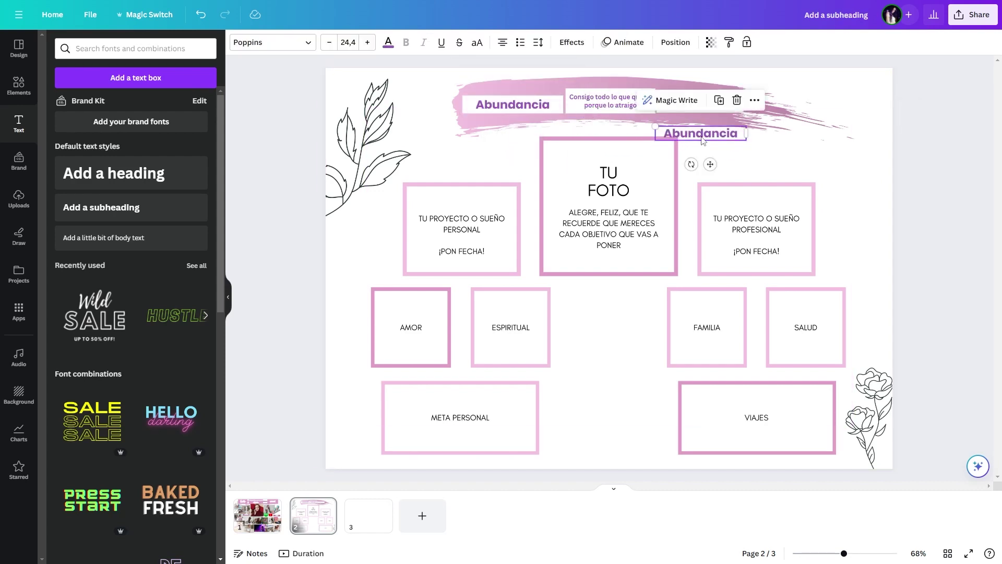
- Change the copied text to "10.000€", bring it to the front, and centre it in the white META FINANCIERA box
{"action": "double_click", "coordinate": [702, 135]}
{"action": "type", "text": "10.000"}
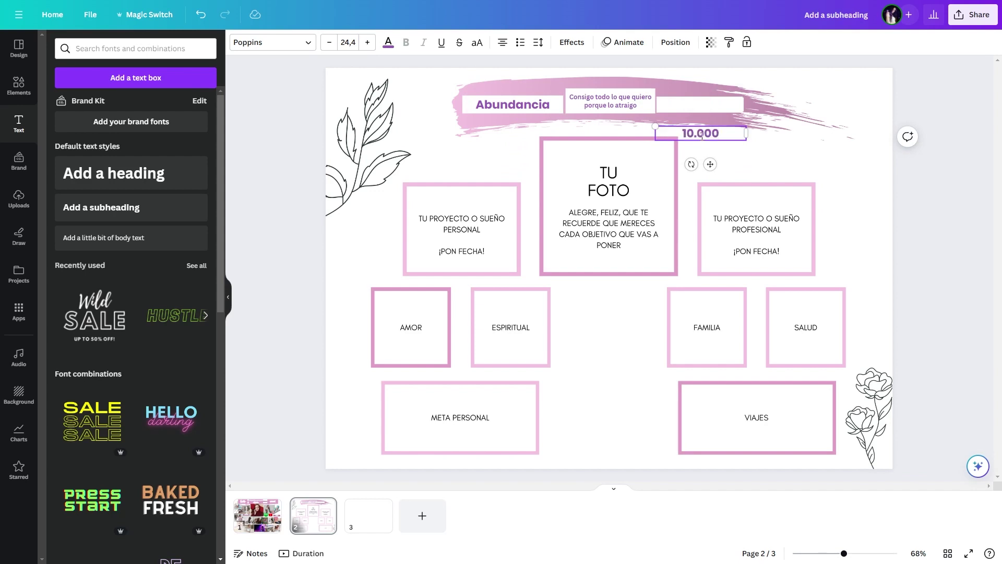
{"action": "mouse_move", "coordinate": [702, 134]}
{"action": "left_mouse_down"}
{"action": "mouse_move", "coordinate": [722, 99]}
{"action": "mouse_move", "coordinate": [715, 95]}
{"action": "left_mouse_up"}
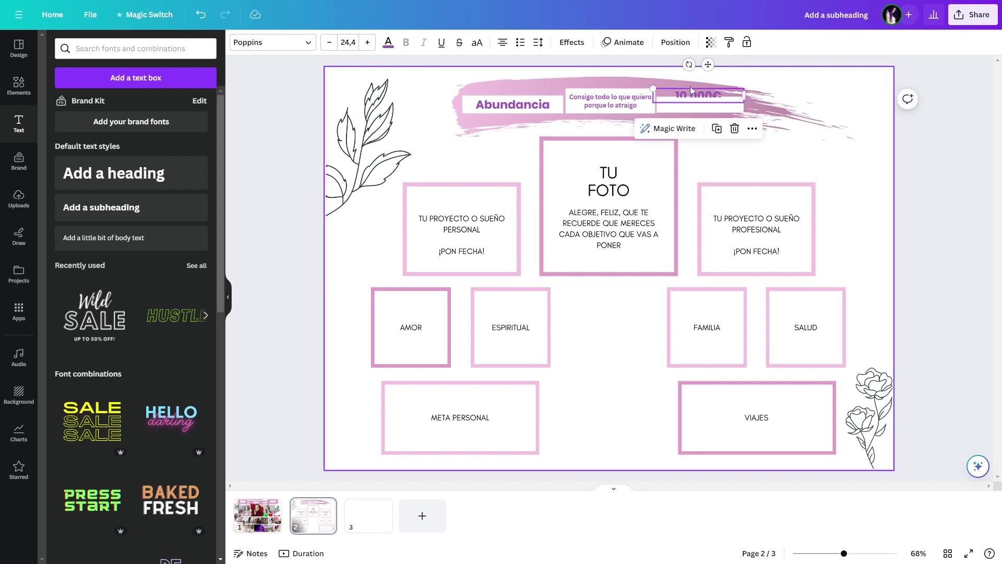
{"action": "right_click", "coordinate": [689, 94]}
{"action": "mouse_move", "coordinate": [711, 226]}
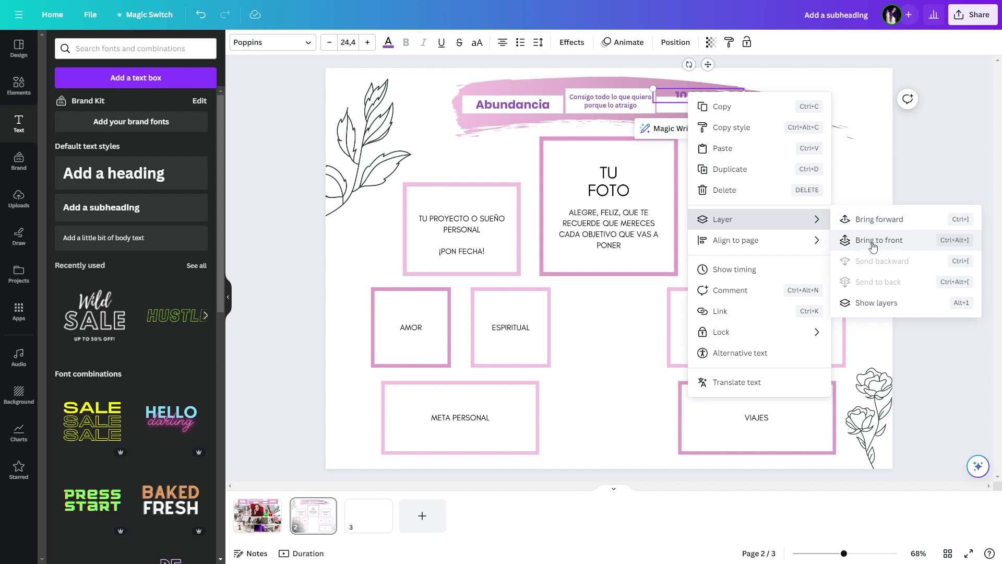
{"action": "left_click", "coordinate": [903, 246]}
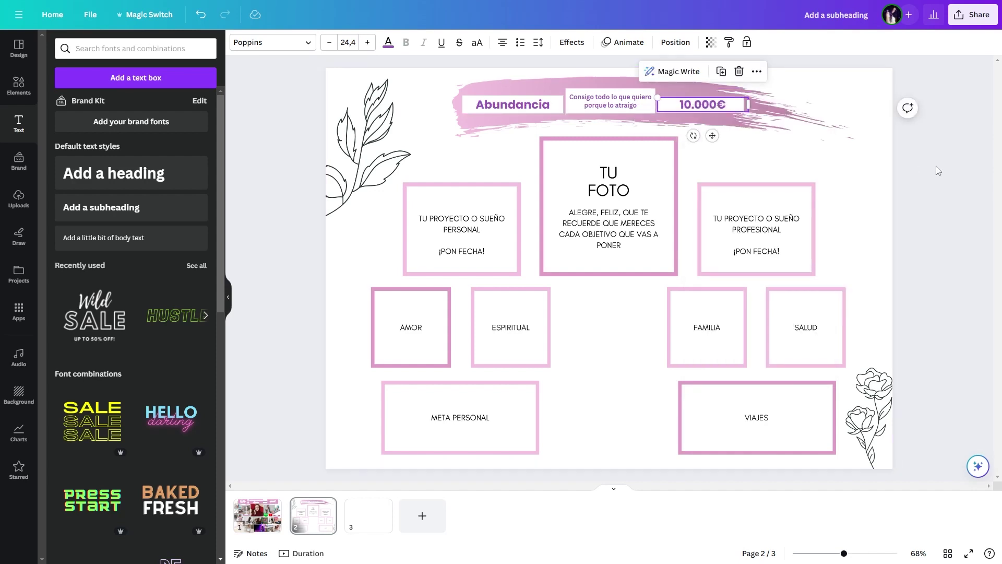
{"action": "left_click", "coordinate": [557, 339]}
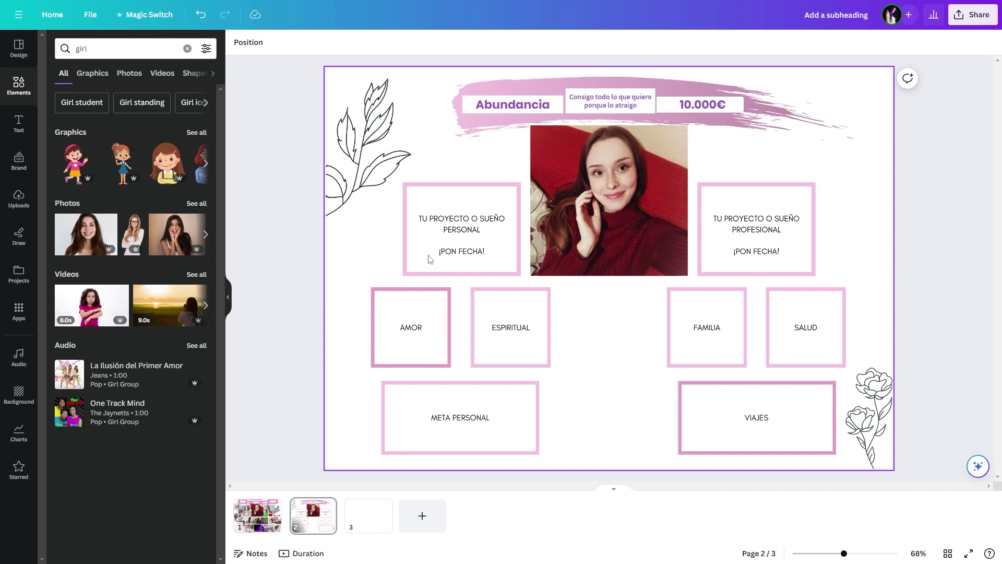
- Search the elements library for "girl youtuber" and browse the photo results
{"action": "left_click", "coordinate": [19, 86]}
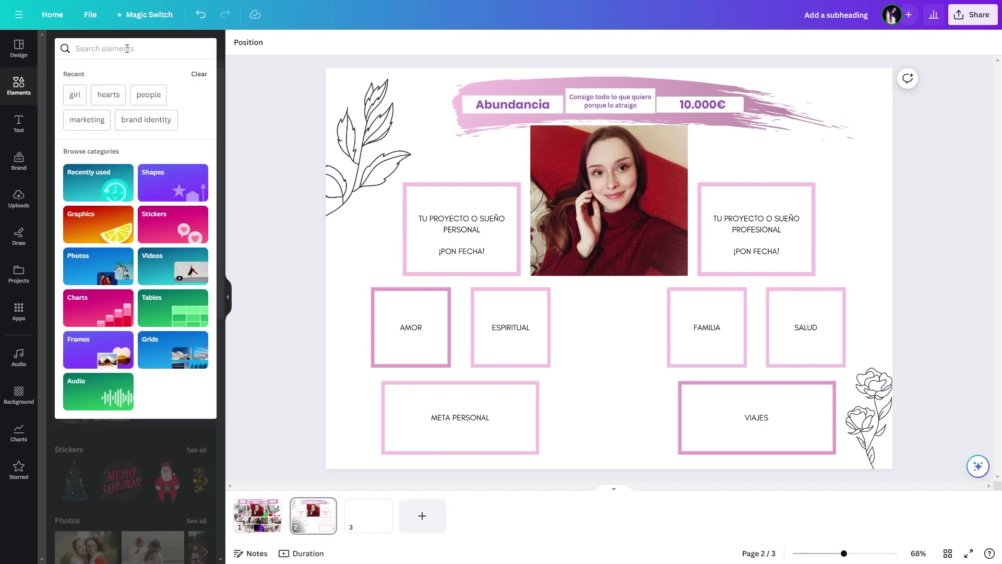
{"action": "left_click", "coordinate": [126, 49]}
{"action": "type", "text": "girl"}
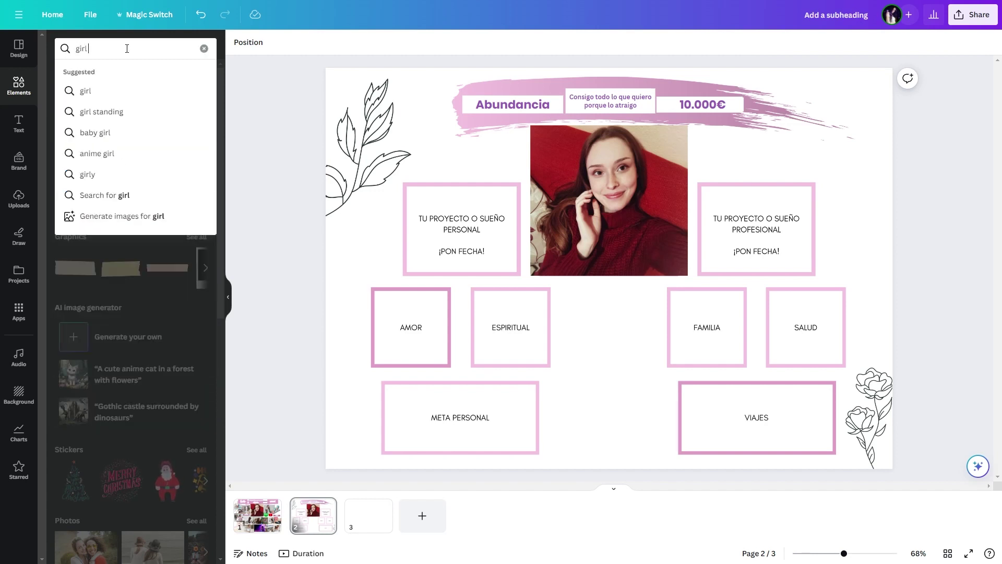
{"action": "type", "text": " youtuber"}
{"action": "key", "text": "Return"}
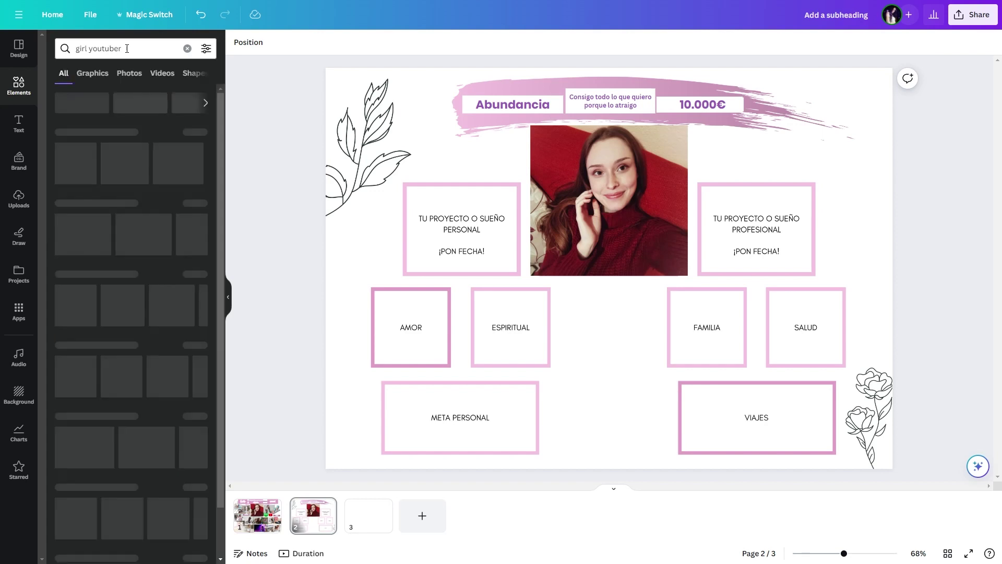
{"action": "left_click", "coordinate": [130, 80]}
{"action": "scroll", "coordinate": [122, 276], "scroll_direction": "up", "scroll_amount": 1}
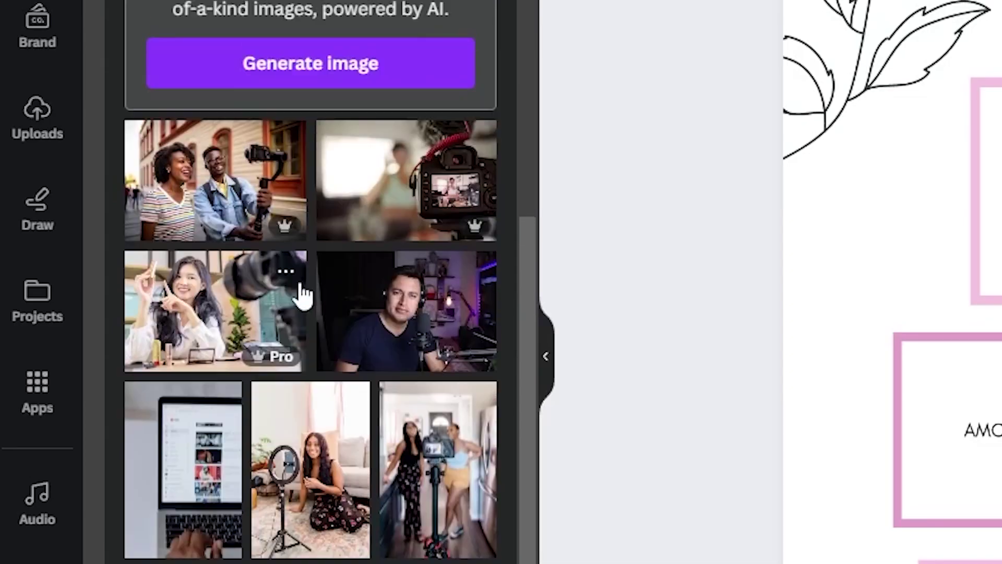
{"action": "scroll", "coordinate": [303, 295], "scroll_direction": "up", "scroll_amount": 1}
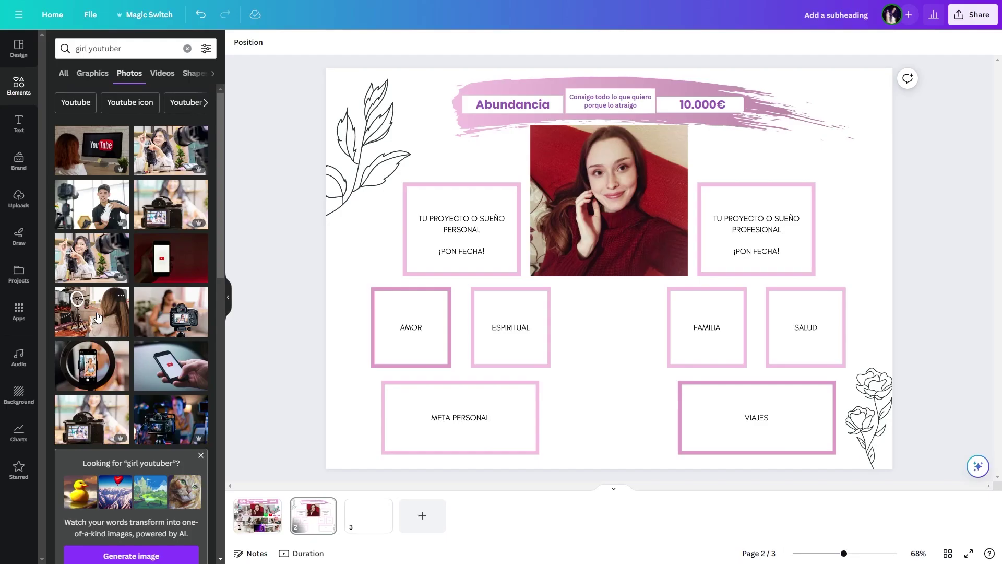
- Try a reduced photo of the long-haired woman with a ring light over the personal project box, and delete it
{"action": "left_click", "coordinate": [178, 366]}
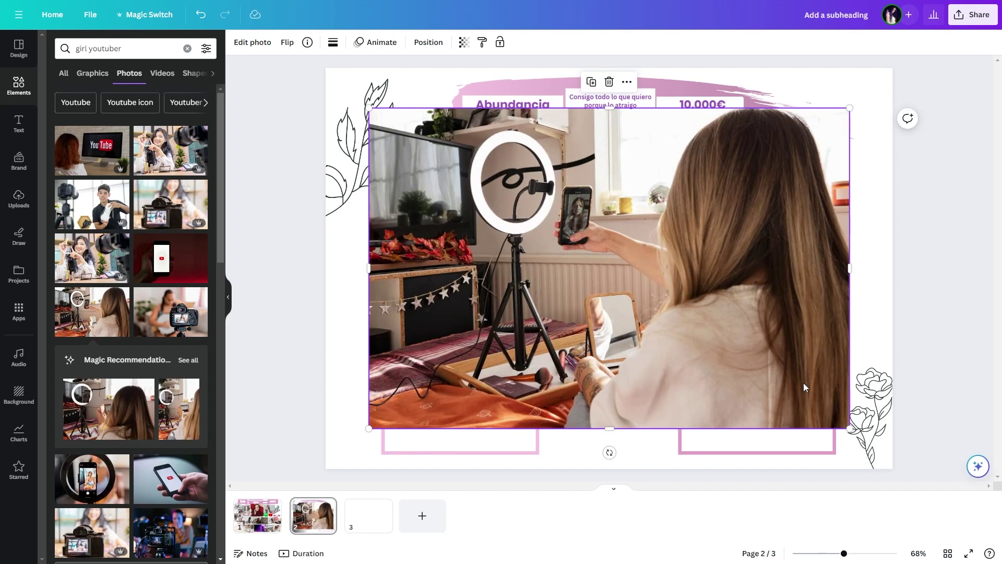
{"action": "left_click_drag", "start_coordinate": [850, 428], "coordinate": [578, 243]}
{"action": "left_click_drag", "start_coordinate": [504, 218], "coordinate": [504, 268]}
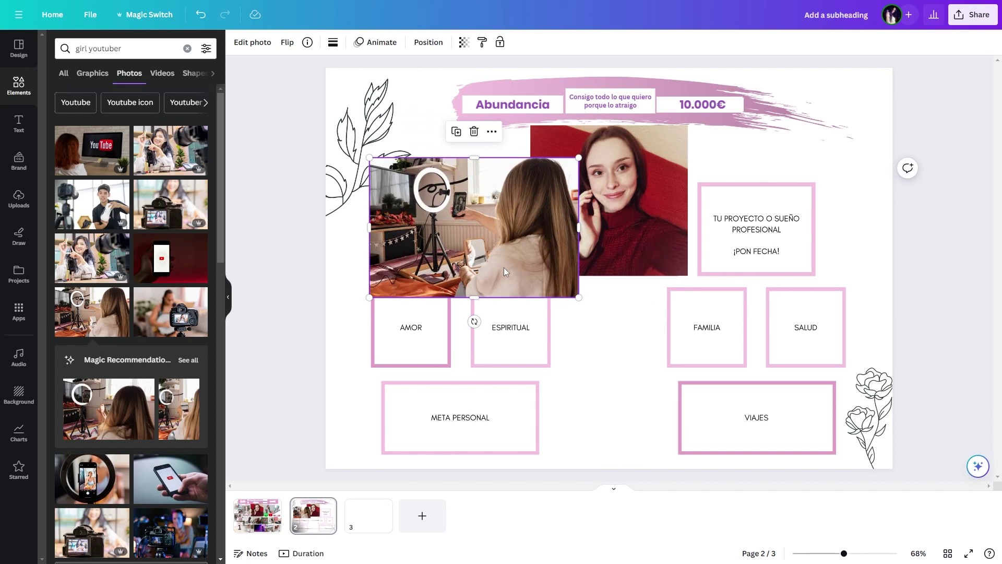
{"action": "key", "text": "Delete"}
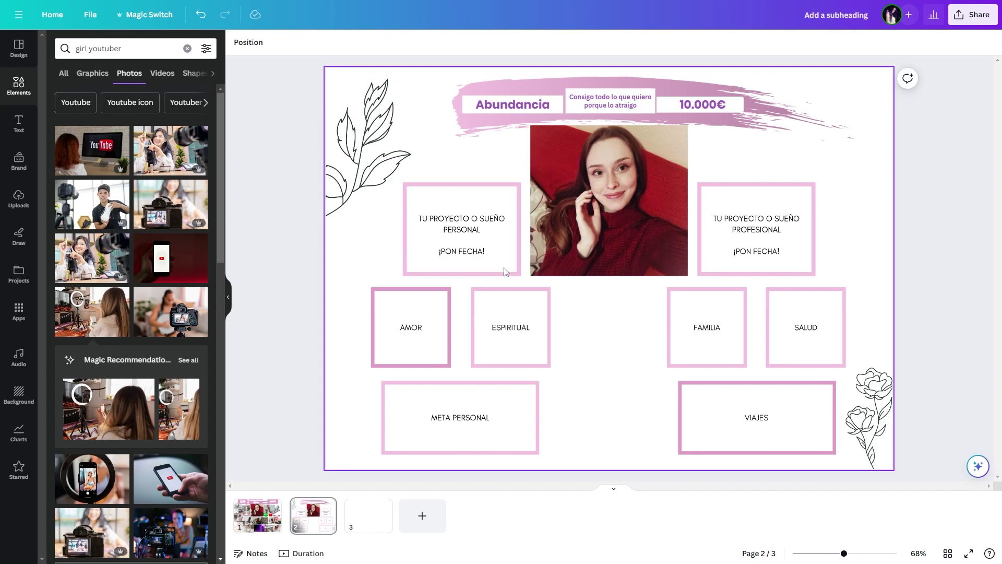
- Try the photo of the woman sitting on the rug beside a ring light over the personal project area, and delete it
{"action": "scroll", "coordinate": [119, 408], "scroll_direction": "down", "scroll_amount": 8}
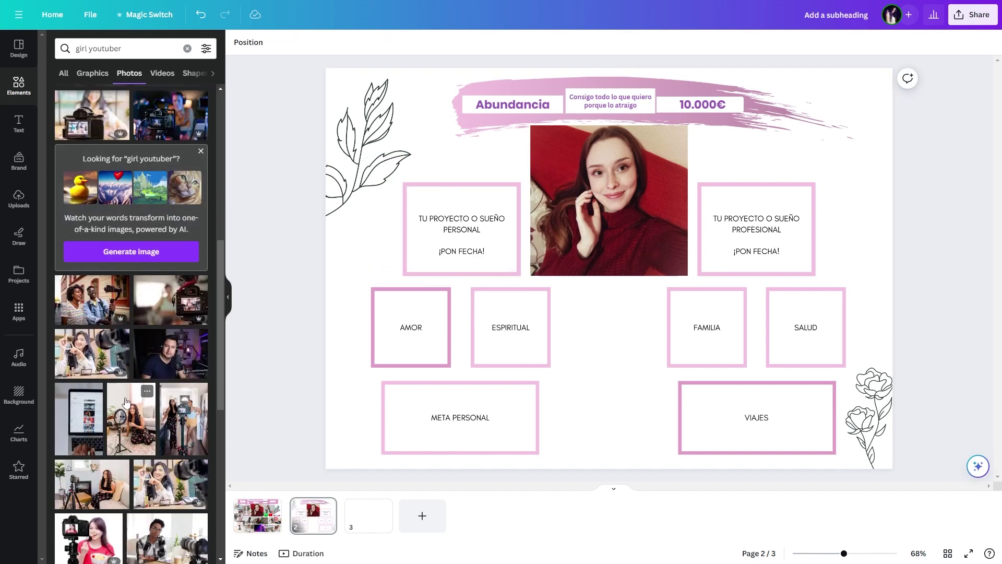
{"action": "left_click", "coordinate": [126, 401]}
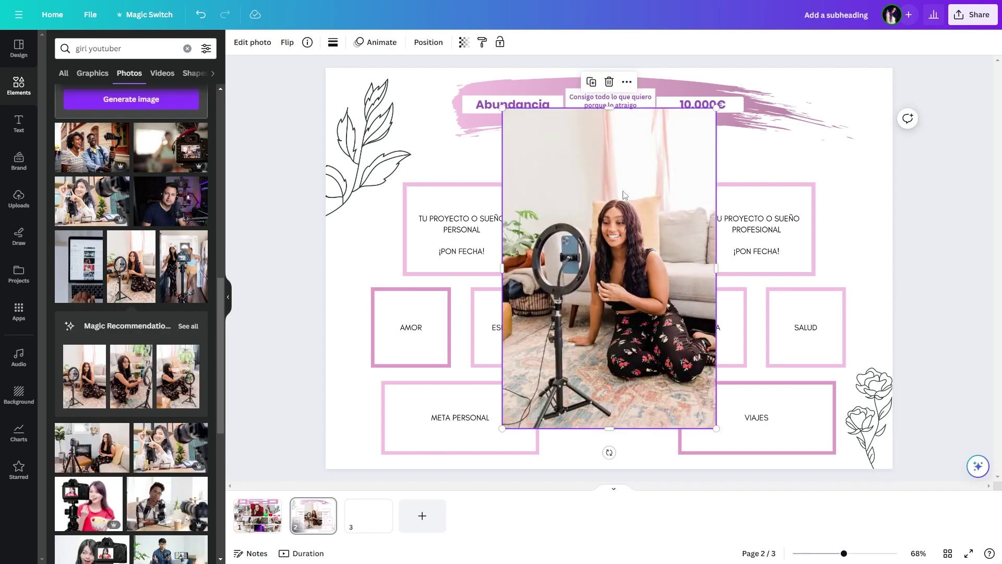
{"action": "left_click_drag", "start_coordinate": [634, 368], "coordinate": [511, 379]}
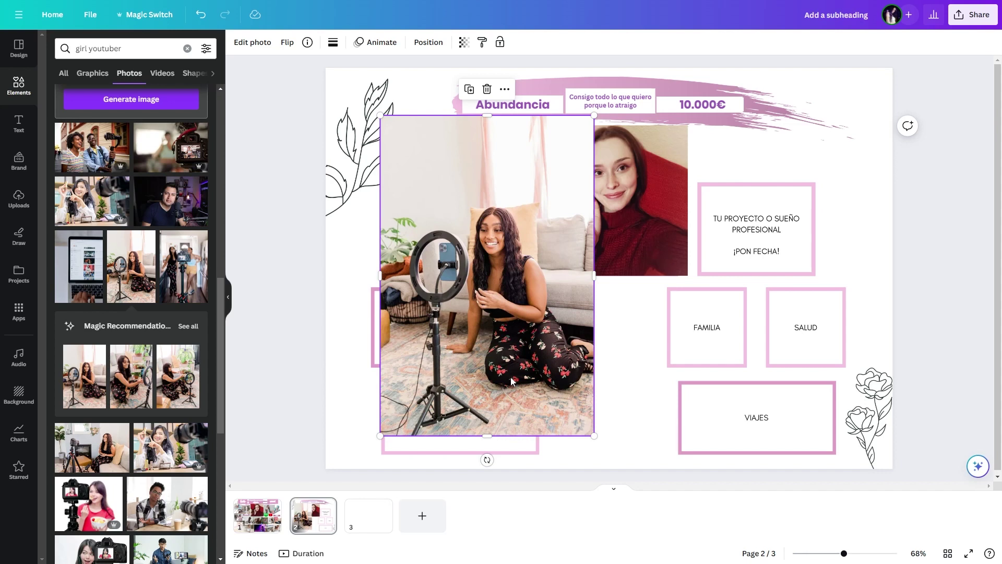
{"action": "key", "text": "Delete"}
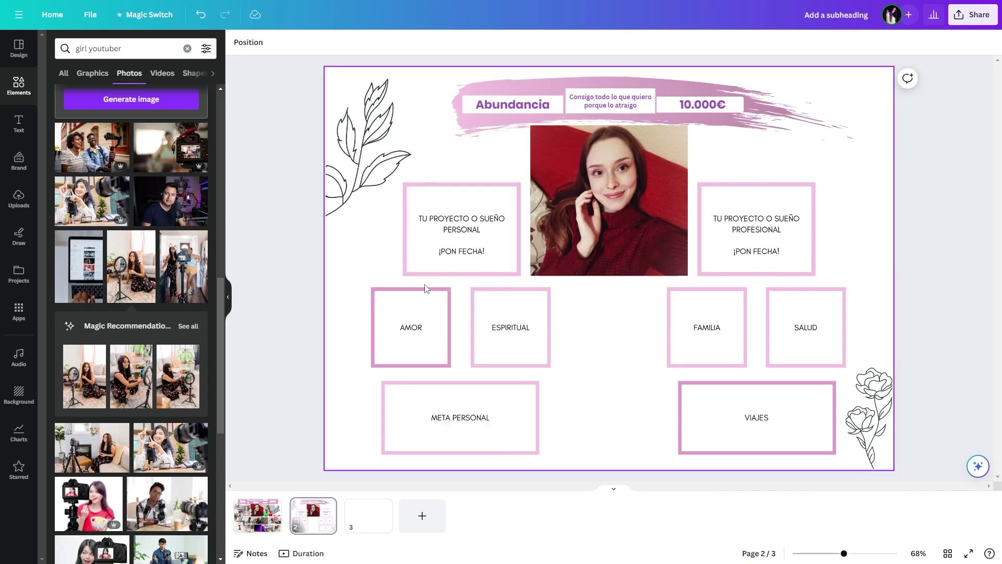
- Place the photo of the woman cooking in a kitchen over the personal project box and enlarge it to cover the box
{"action": "scroll", "coordinate": [130, 314], "scroll_direction": "down", "scroll_amount": 5}
{"action": "left_click_drag", "start_coordinate": [172, 431], "coordinate": [474, 226]}
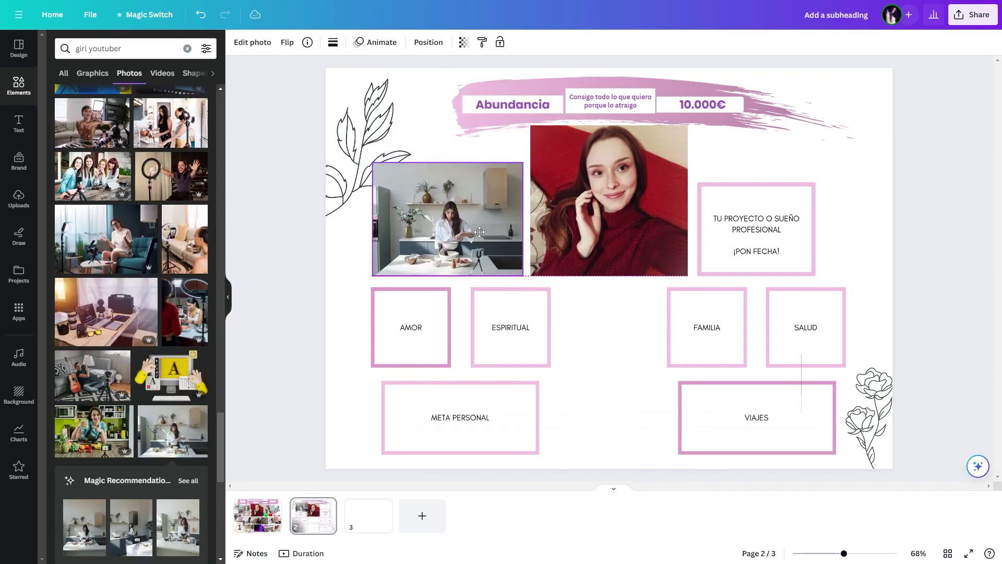
{"action": "left_click_drag", "start_coordinate": [373, 162], "coordinate": [355, 149]}
{"action": "left_click", "coordinate": [281, 230]}
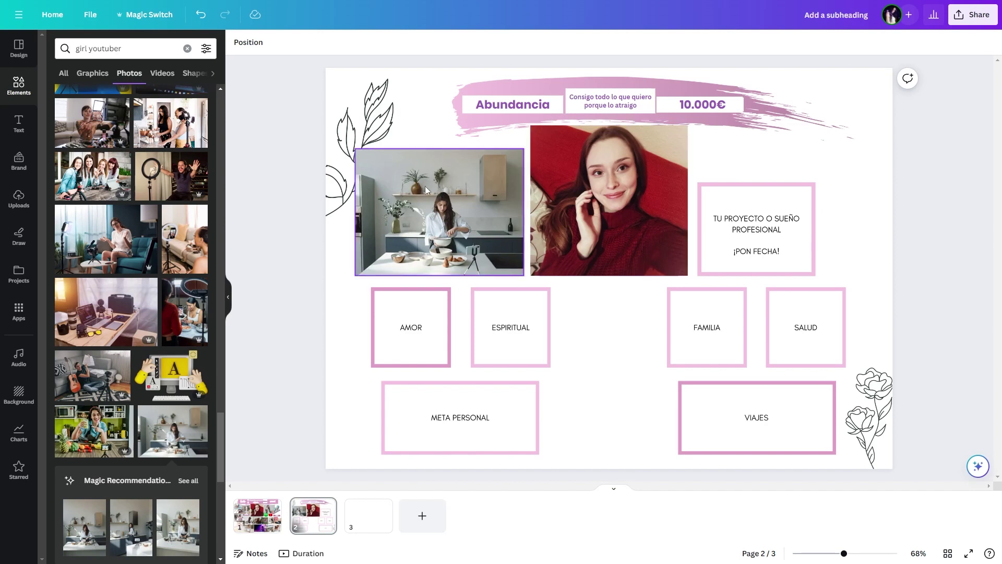
- Add the round white YouTube logo graphic, reduced in size, to the upper-right corner of the kitchen photo
{"action": "left_click", "coordinate": [436, 241]}
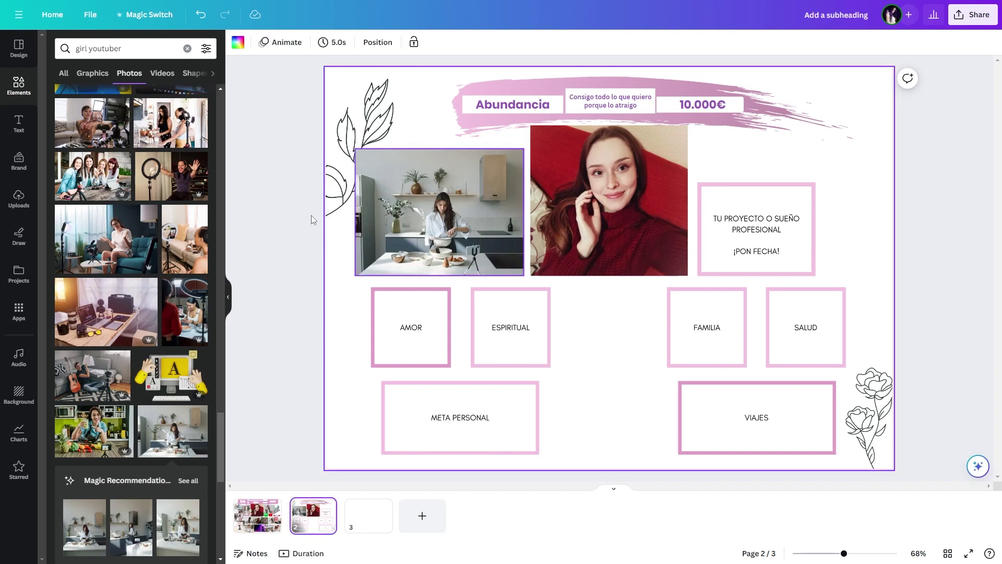
{"action": "left_click", "coordinate": [460, 244]}
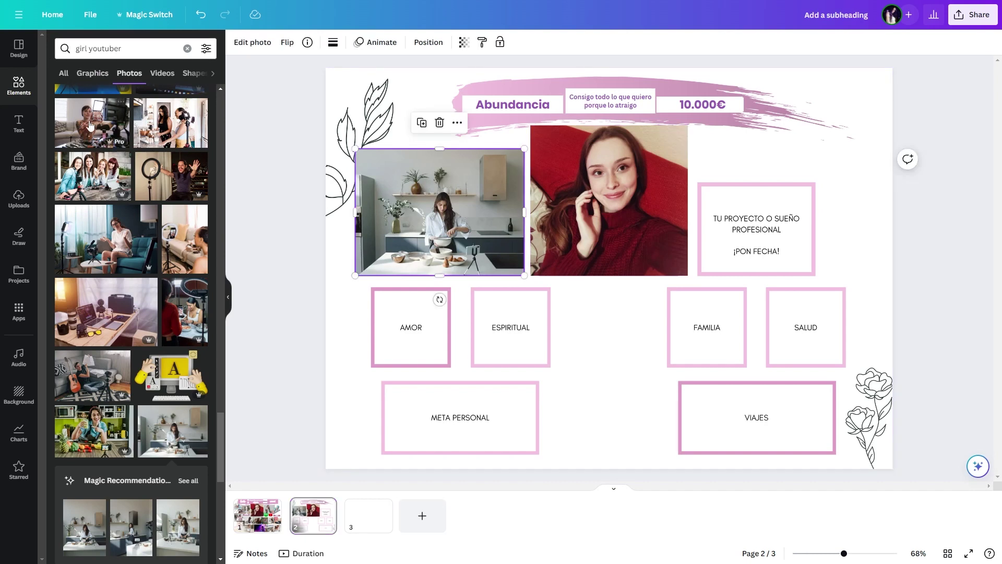
{"action": "scroll", "coordinate": [110, 139], "scroll_direction": "up", "scroll_amount": 2}
{"action": "left_click", "coordinate": [92, 74]}
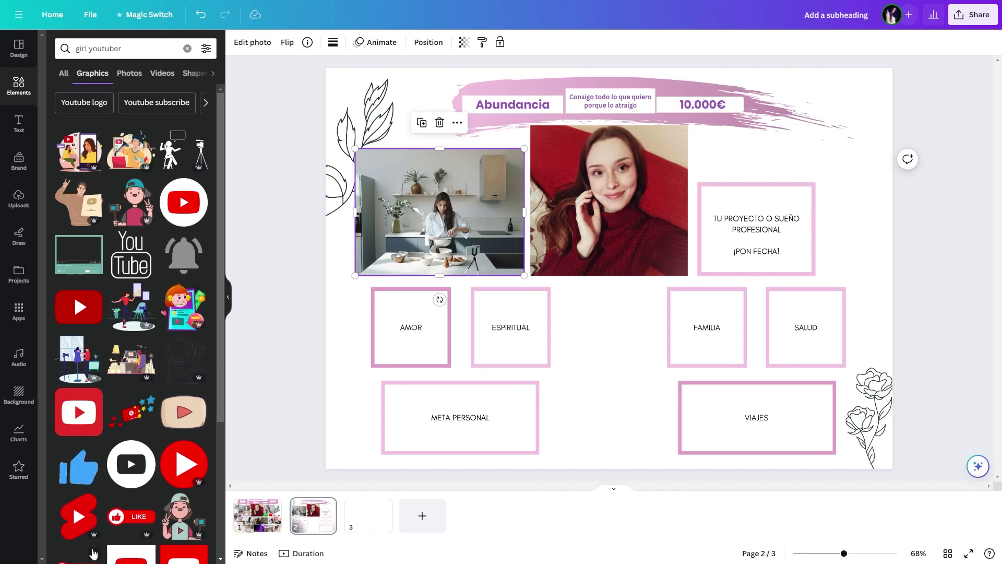
{"action": "left_click", "coordinate": [200, 217]}
{"action": "left_click_drag", "start_coordinate": [773, 431], "coordinate": [475, 153]}
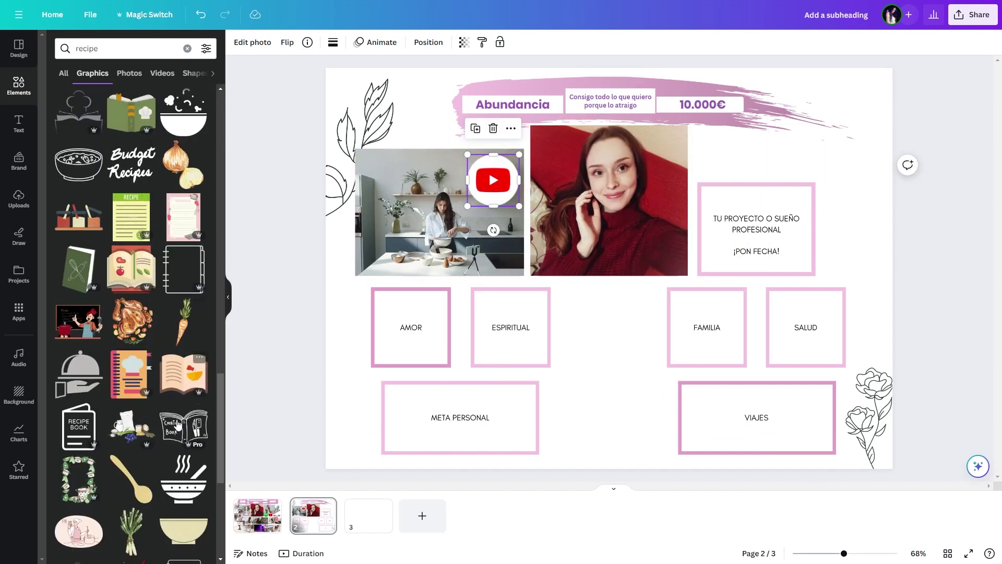
- Browse the "recipe" graphics and place a small open recipe book on the upper-left corner of the kitchen photo
{"action": "scroll", "coordinate": [139, 368], "scroll_direction": "down", "scroll_amount": 10}
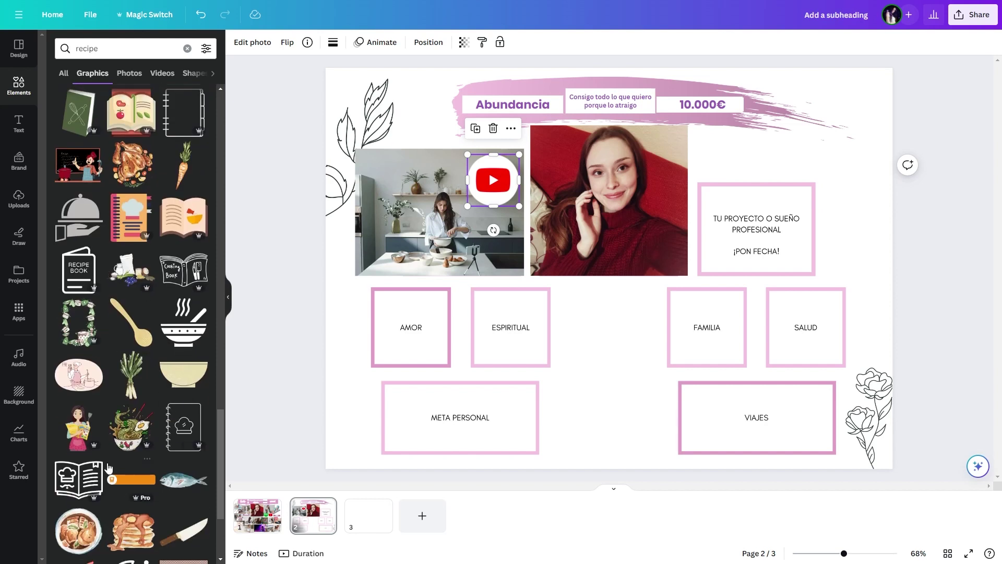
{"action": "scroll", "coordinate": [123, 486], "scroll_direction": "down", "scroll_amount": 5}
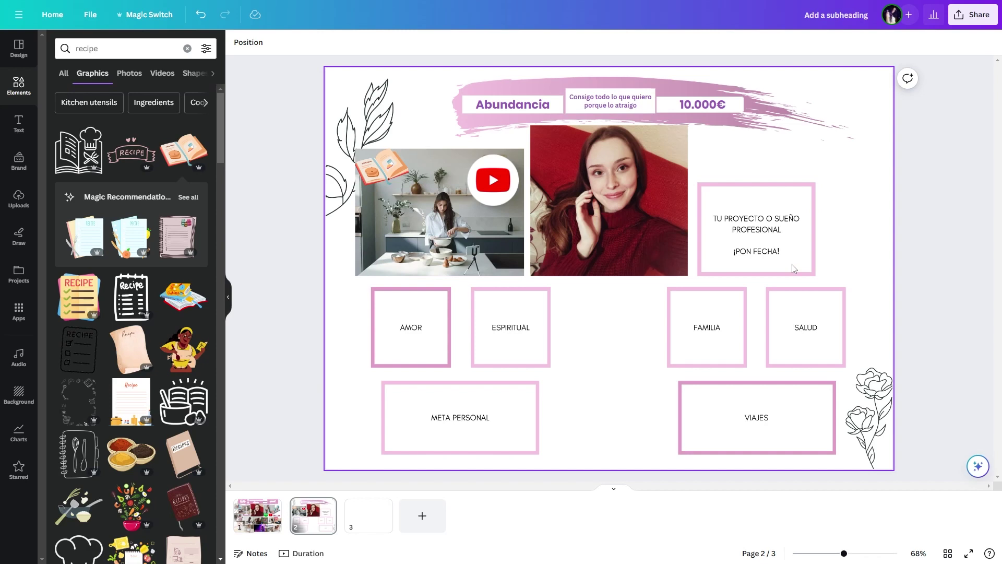
- Search the elements library for "business" and show only the photos
{"action": "left_click", "coordinate": [120, 49]}
{"action": "key", "text": "BackSpace"}
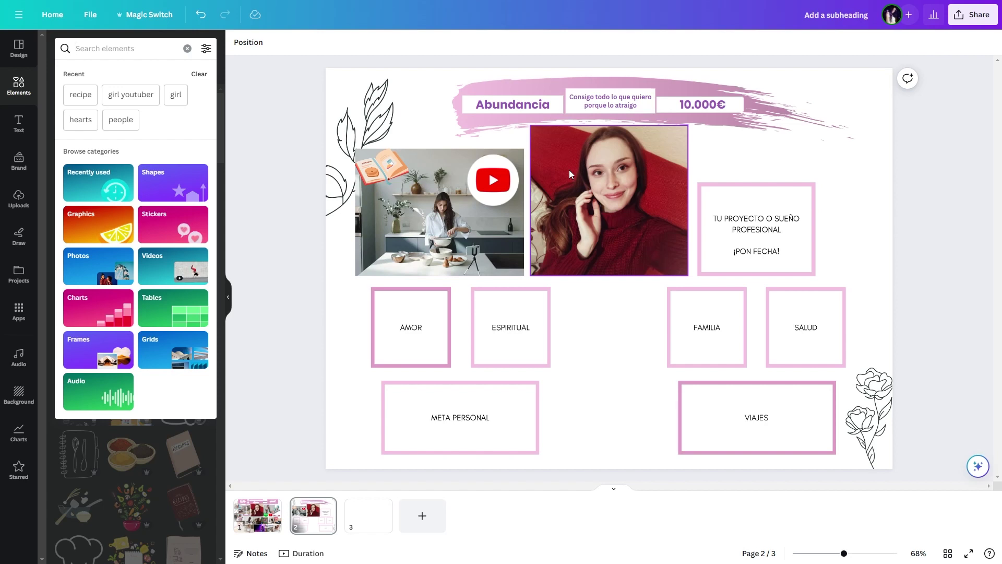
{"action": "type", "text": "business"}
{"action": "key", "text": "Return"}
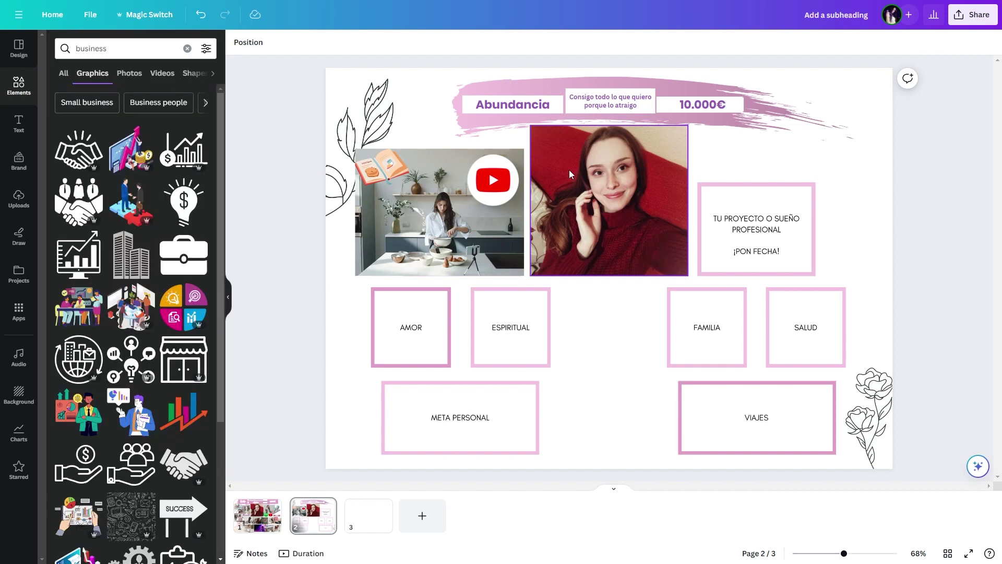
{"action": "left_click", "coordinate": [129, 73]}
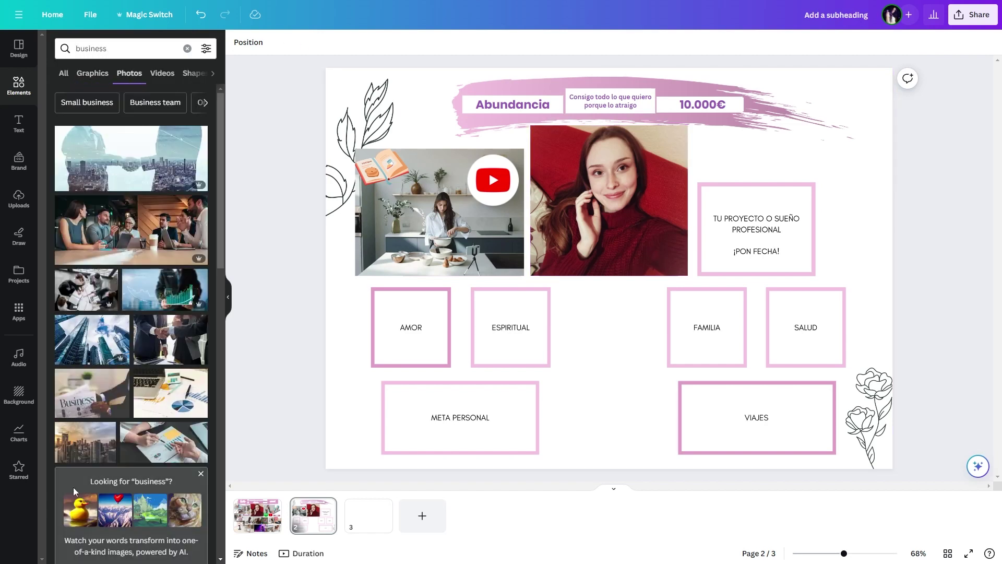
- Add the overhead photo of a laptop and notebook on a wooden desk, sized to cover the professional project box
{"action": "scroll", "coordinate": [105, 366], "scroll_direction": "down", "scroll_amount": 15}
{"action": "left_click", "coordinate": [92, 255]}
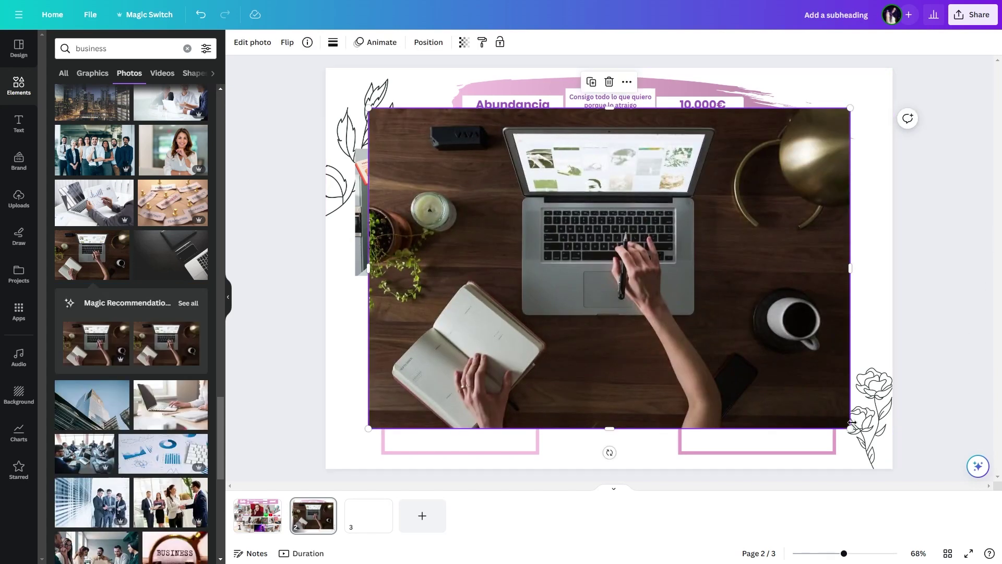
{"action": "left_click_drag", "start_coordinate": [850, 428], "coordinate": [503, 197]}
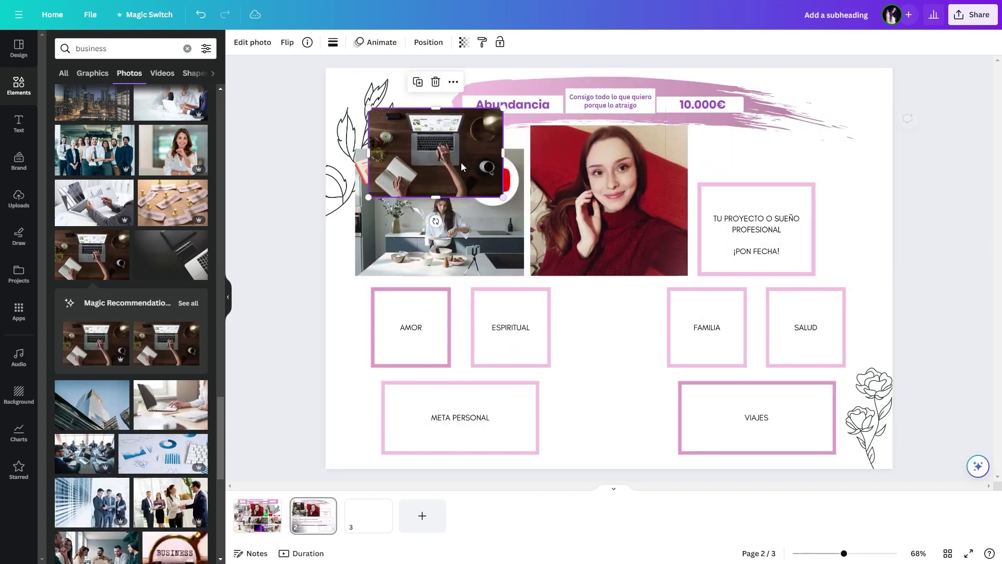
{"action": "left_click_drag", "start_coordinate": [462, 167], "coordinate": [787, 238]}
{"action": "left_click_drag", "start_coordinate": [828, 268], "coordinate": [837, 275]}
{"action": "left_click", "coordinate": [982, 258]}
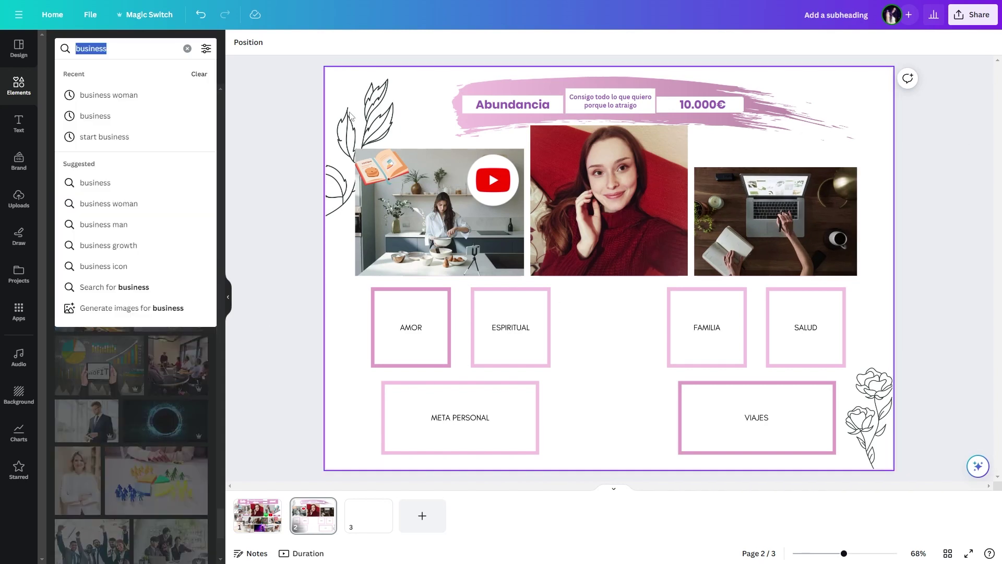
- Search the photos for "couple" and add the portrait photo of the embracing couple in white to the AMOR box
{"action": "key", "text": "BackSpace"}
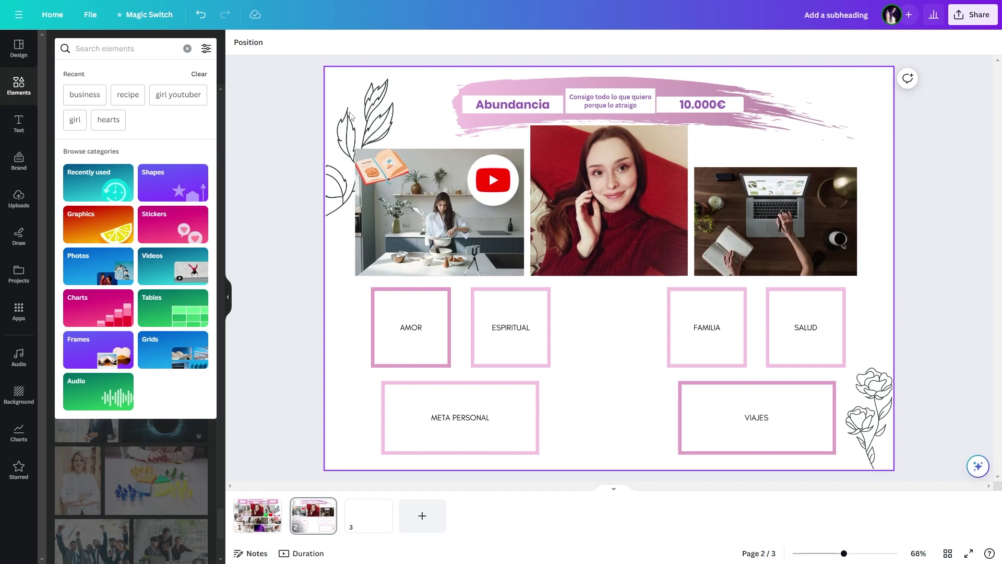
{"action": "type", "text": "couple"}
{"action": "key", "text": "Return"}
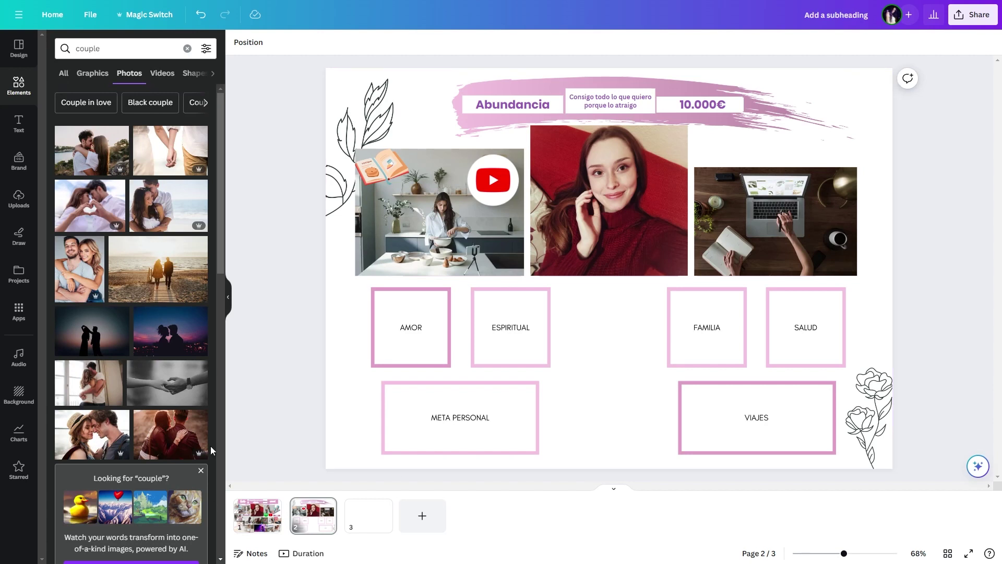
{"action": "scroll", "coordinate": [185, 368], "scroll_direction": "down", "scroll_amount": 5}
{"action": "left_click_drag", "start_coordinate": [186, 368], "coordinate": [413, 347]}
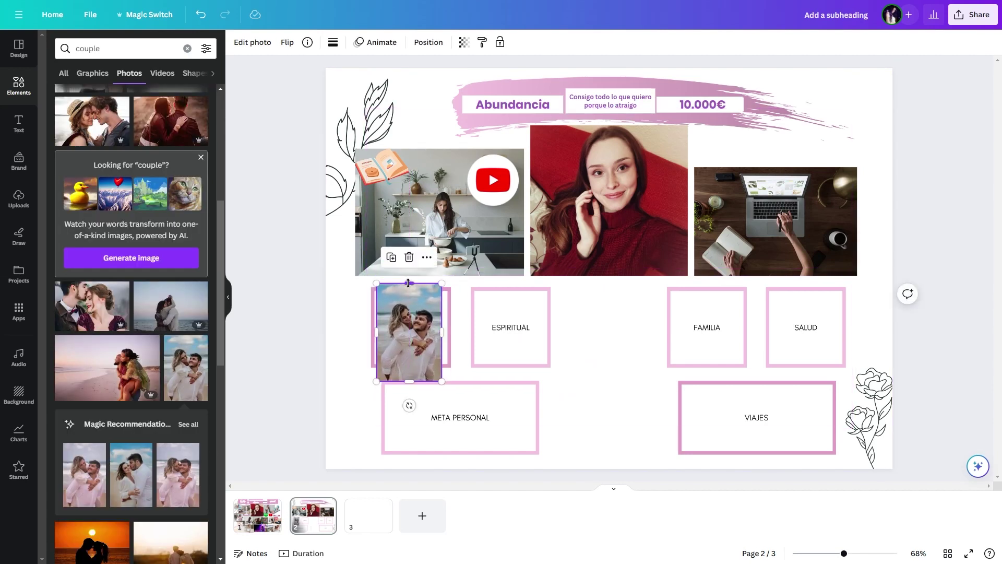
- Crop the couple photo at its upper and lower edges, then enlarge and position it to cover the AMOR box
{"action": "left_click_drag", "start_coordinate": [408, 283], "coordinate": [407, 299]}
{"action": "left_click_drag", "start_coordinate": [409, 381], "coordinate": [409, 370]}
{"action": "left_click_drag", "start_coordinate": [408, 334], "coordinate": [457, 373]}
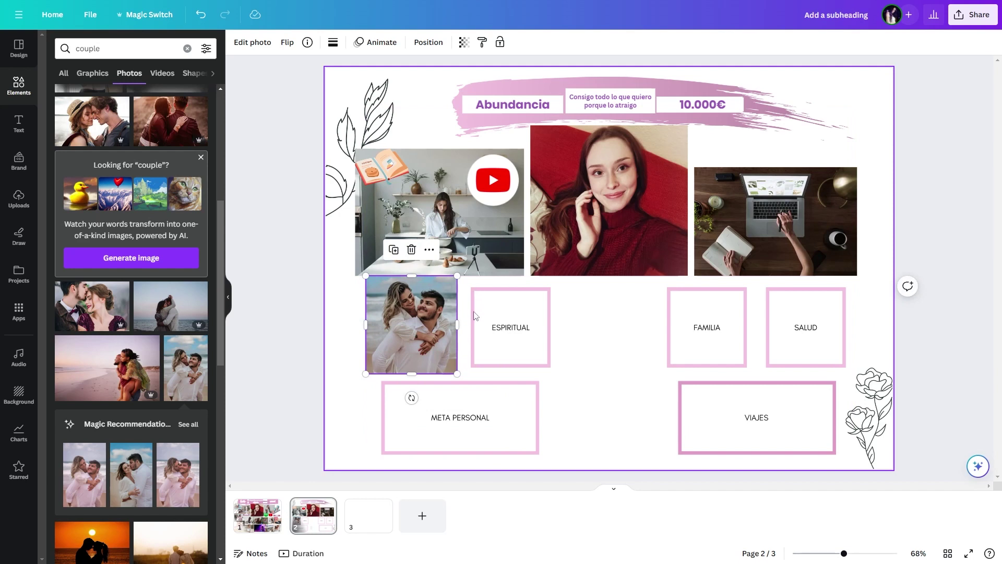
{"action": "left_click_drag", "start_coordinate": [386, 326], "coordinate": [386, 329]}
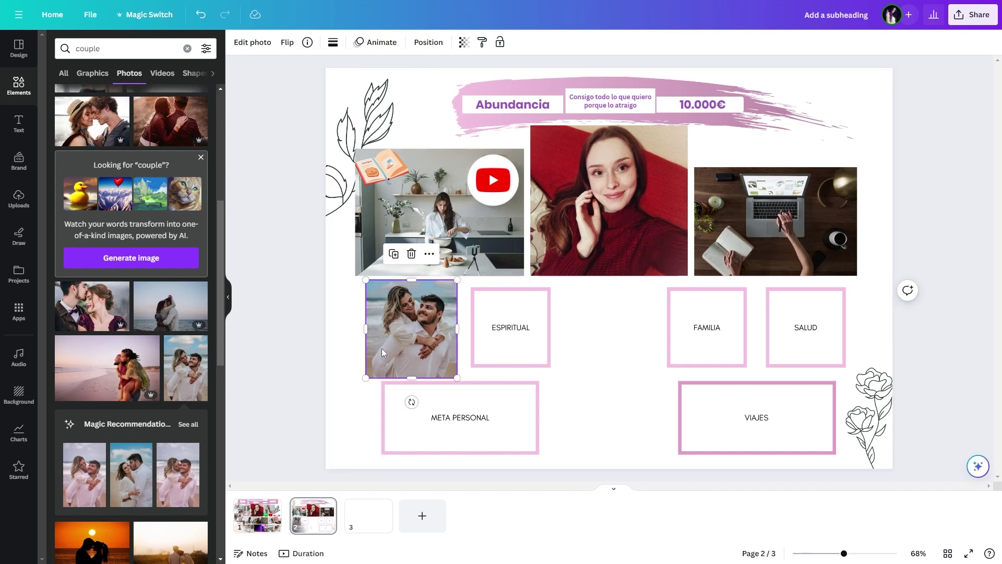
{"action": "left_click", "coordinate": [298, 364]}
- Search the photos for "freedom" and place the photo of a woman with open arms in a sunset field over the ESPIRITUAL box
{"action": "left_click", "coordinate": [135, 43]}
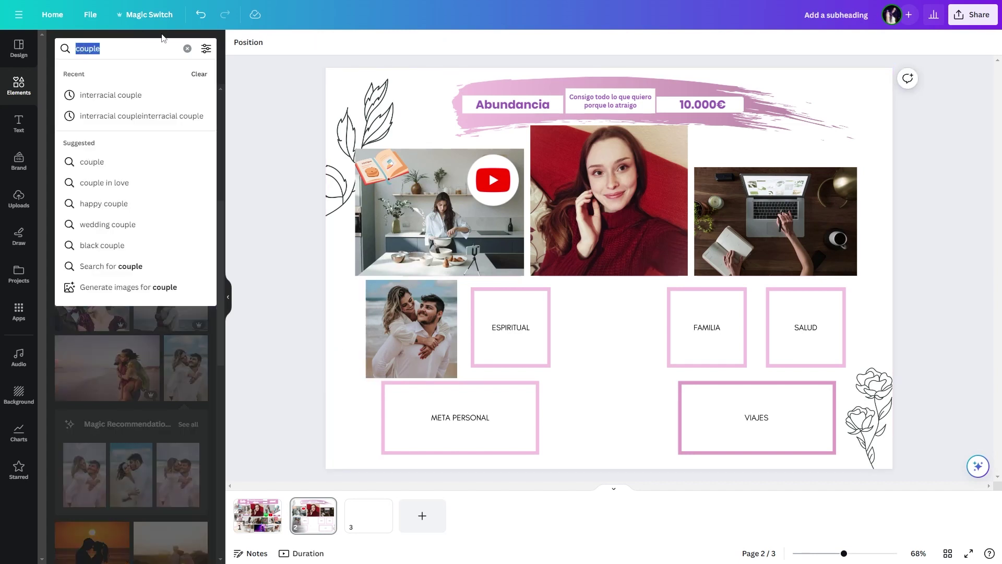
{"action": "type", "text": "freedom"}
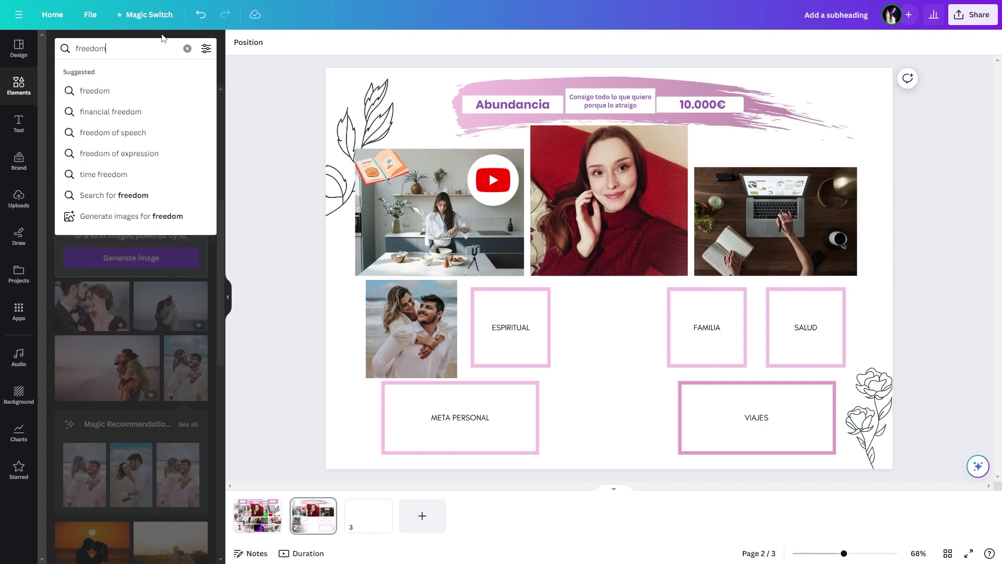
{"action": "key", "text": "Return"}
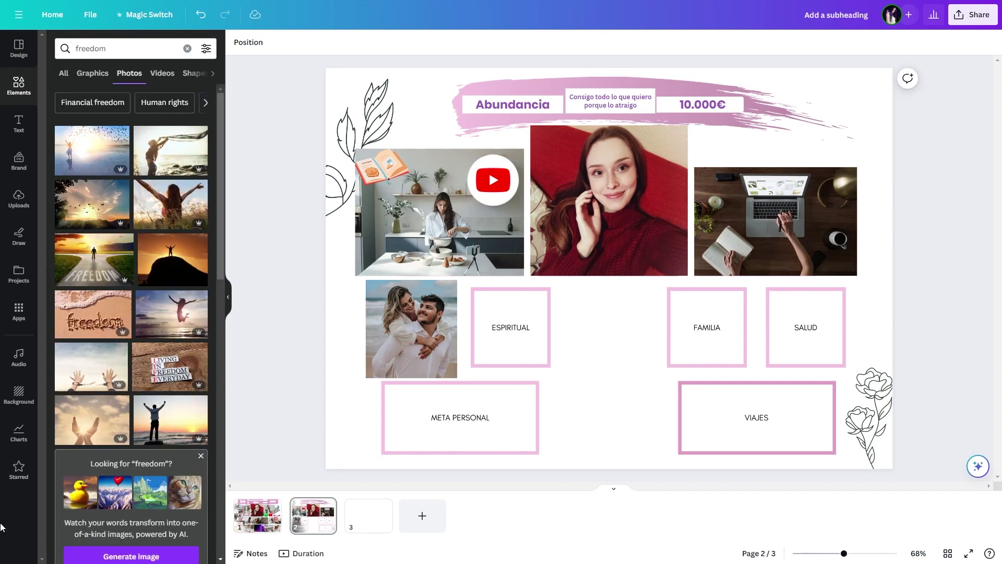
{"action": "scroll", "coordinate": [105, 417], "scroll_direction": "down", "scroll_amount": 5}
{"action": "left_click_drag", "start_coordinate": [105, 470], "coordinate": [498, 429]}
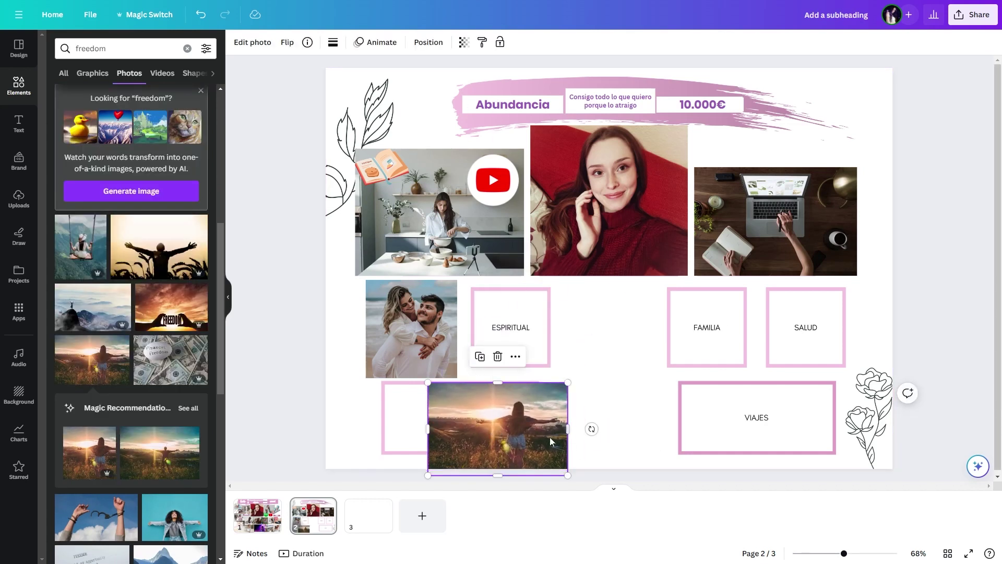
{"action": "left_click_drag", "start_coordinate": [525, 432], "coordinate": [558, 328]}
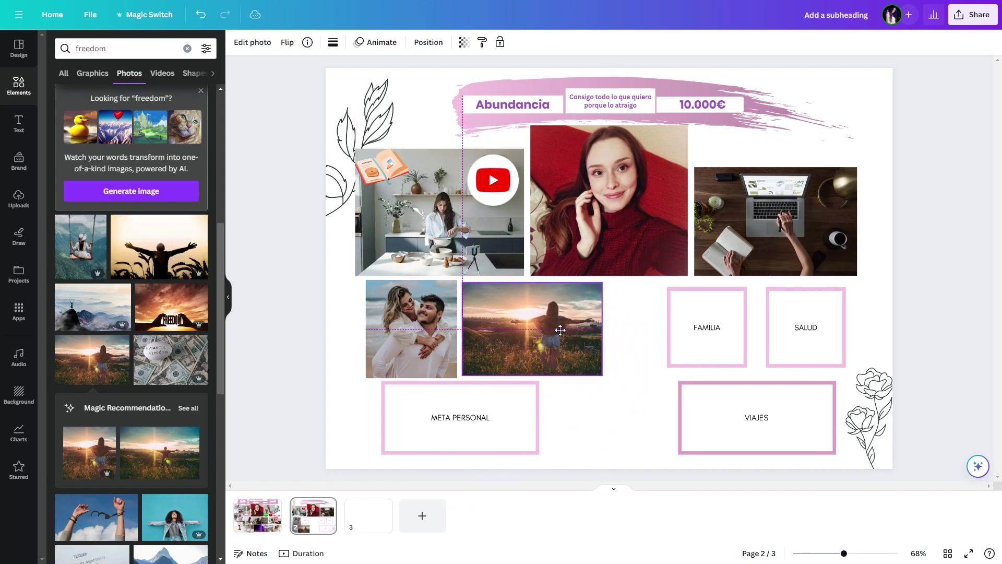
{"action": "left_click", "coordinate": [603, 274]}
- Search the photos for "family" and place the photo of a family toasting at dinner over the FAMILIA box
{"action": "left_click", "coordinate": [141, 48]}
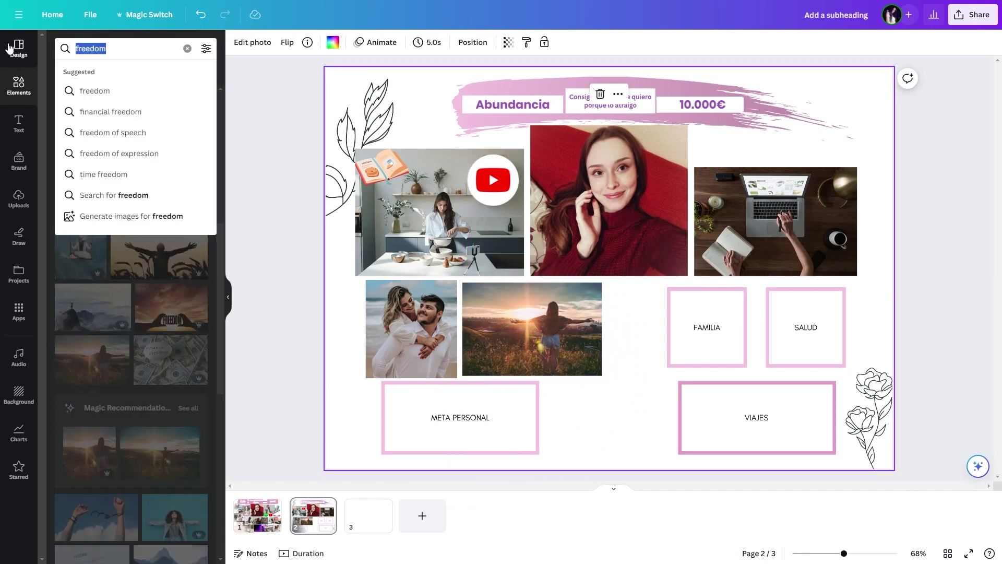
{"action": "type", "text": "family"}
{"action": "key", "text": "Return"}
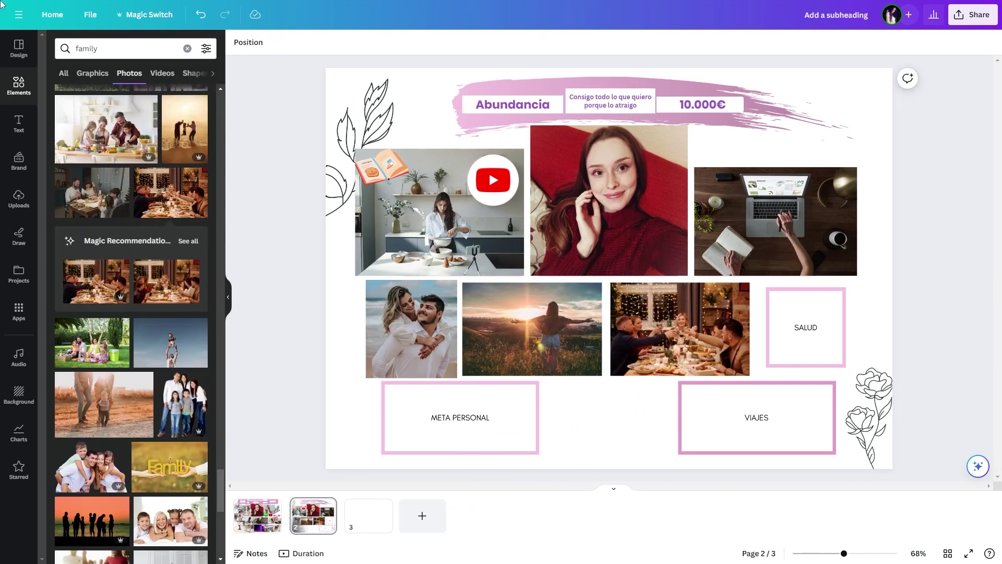
- Cover the SALUD box with two "healthy" photos, a food bowl and a seated woman, and META PERSONAL with a "successful woman" photo
{"action": "left_click", "coordinate": [125, 48]}
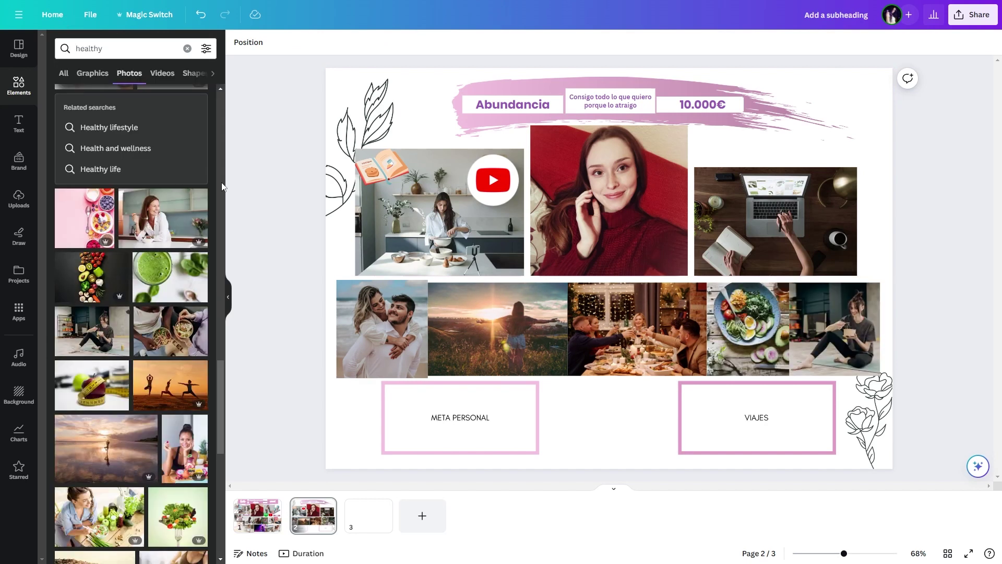
{"action": "left_click", "coordinate": [187, 48]}
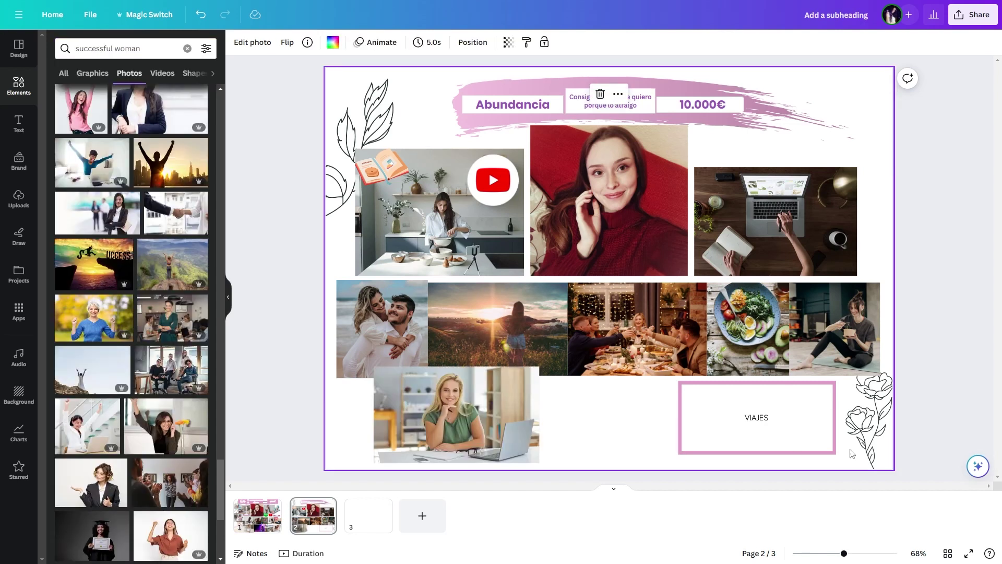
- Search for "travel" and place the overwater bungalow photo and an enlarged Venice canal photo side by side over the VIAJES box
{"action": "left_click", "coordinate": [187, 48]}
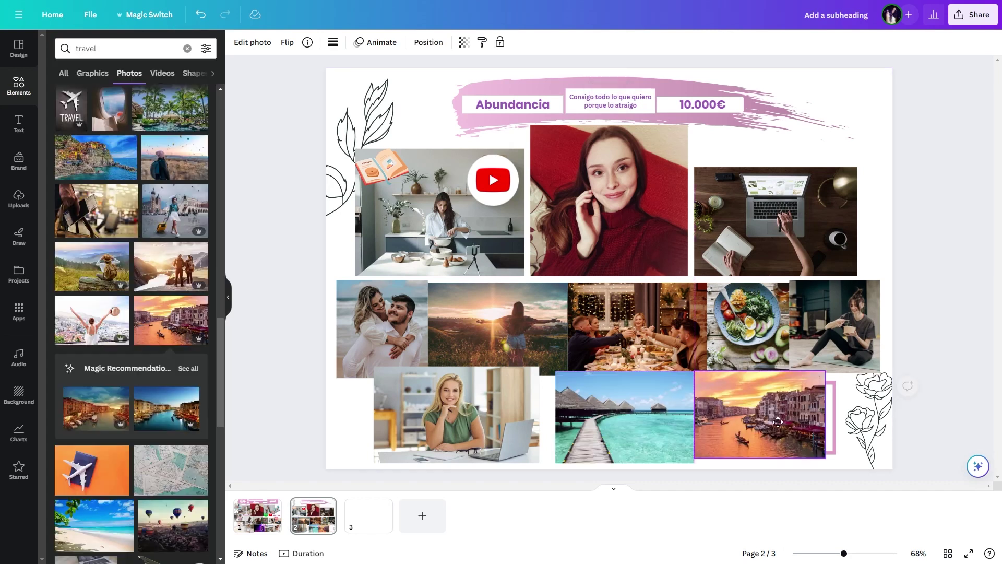
{"action": "left_click", "coordinate": [822, 449]}
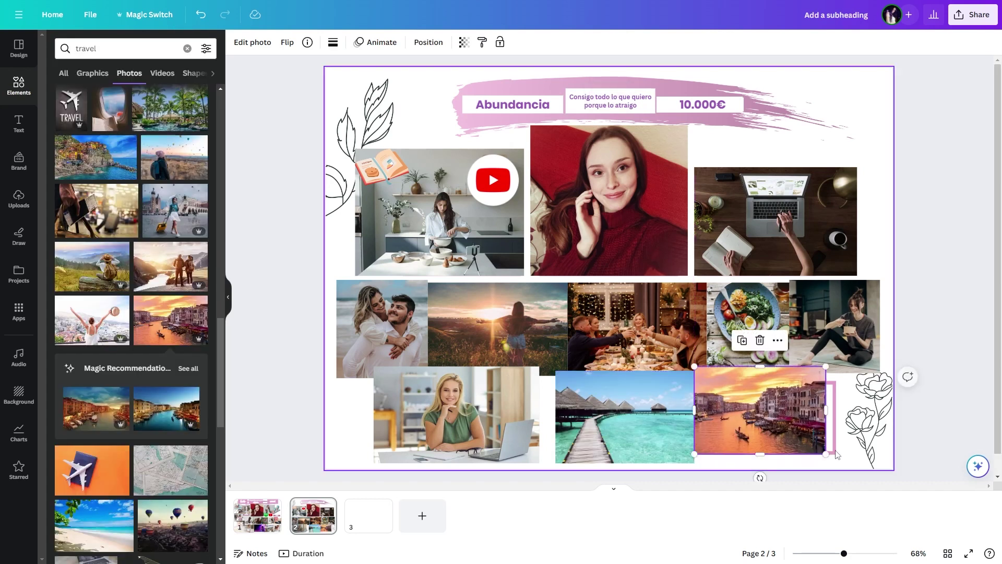
{"action": "left_click_drag", "start_coordinate": [825, 452], "coordinate": [848, 463]}
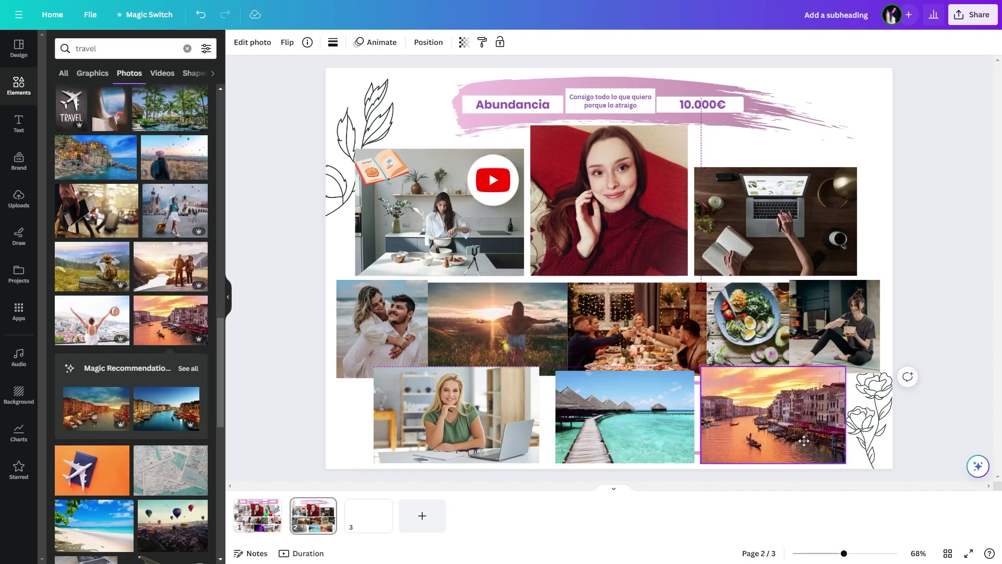
{"action": "left_click_drag", "start_coordinate": [665, 421], "coordinate": [675, 421]}
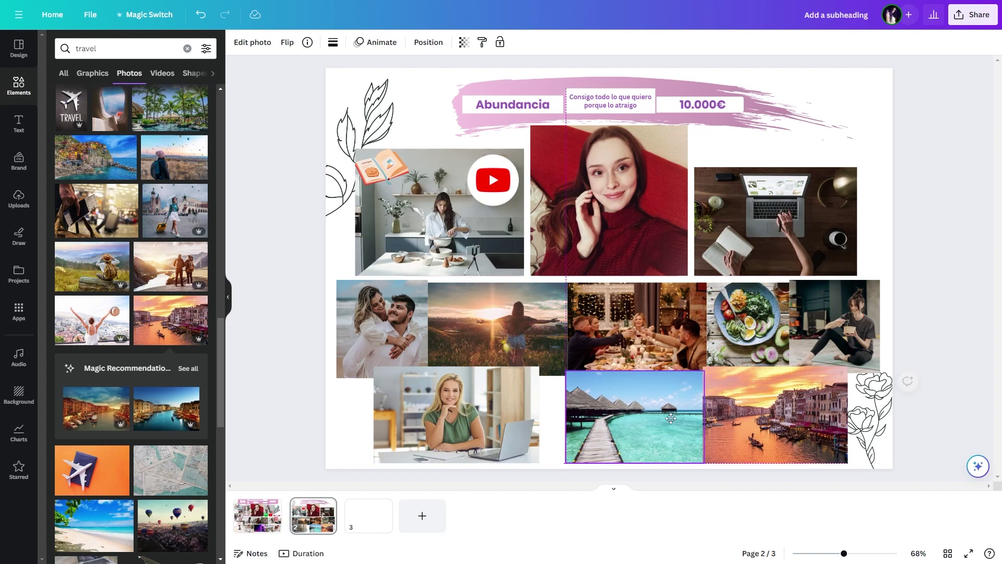
{"action": "left_click", "coordinate": [979, 237]}
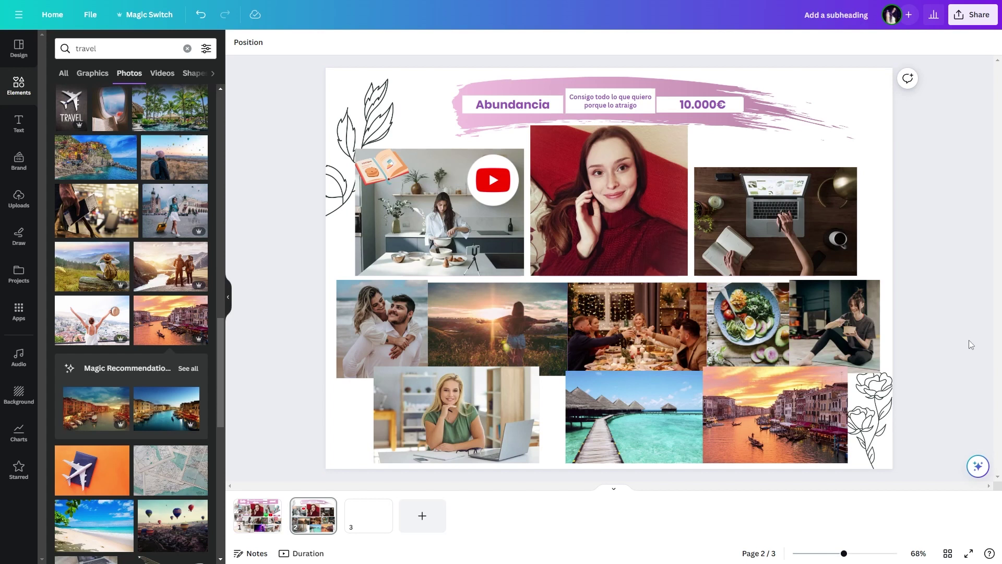
{"action": "key", "text": "Tab"}
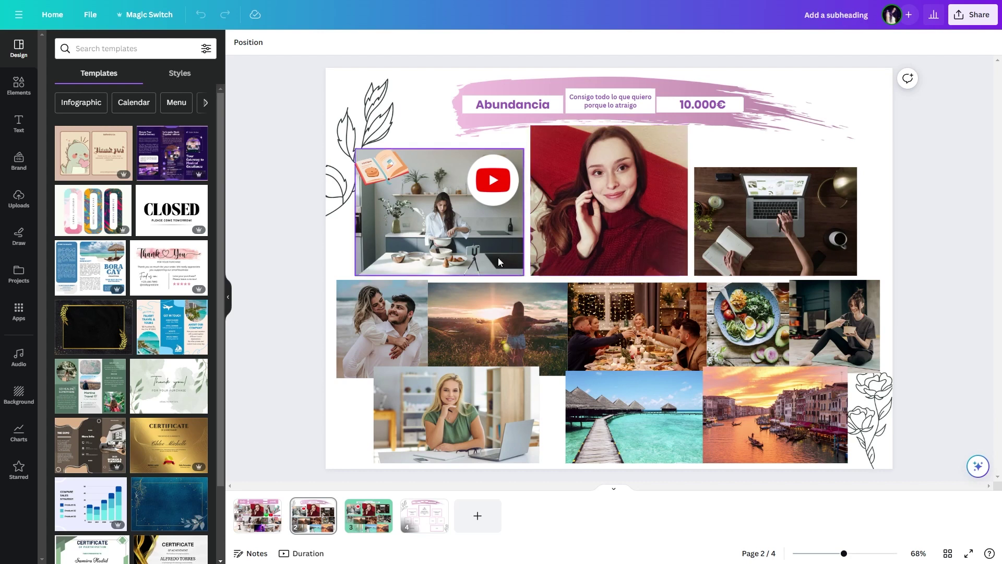
{"action": "left_click_drag", "start_coordinate": [464, 251], "coordinate": [459, 165]}
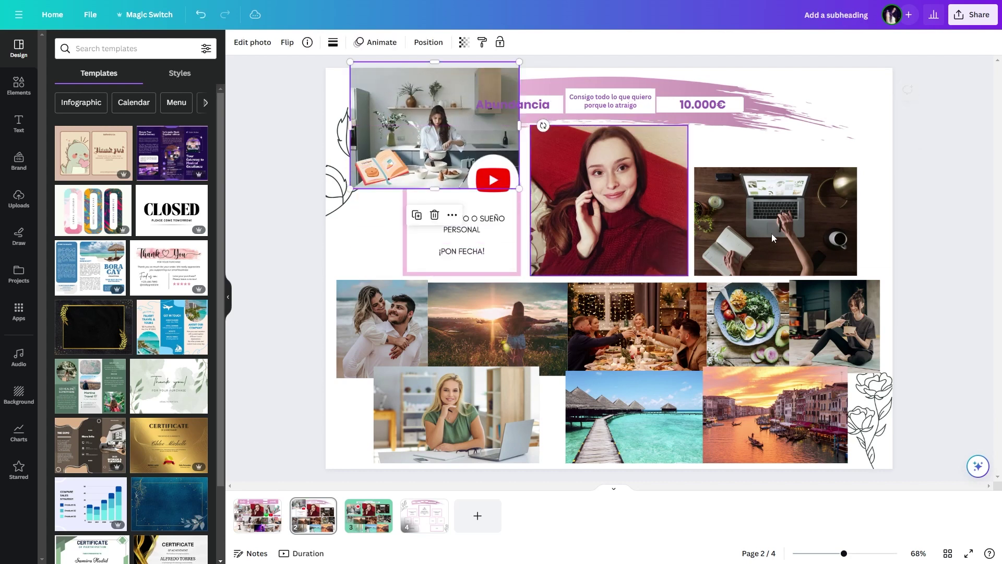
{"action": "left_click_drag", "start_coordinate": [791, 247], "coordinate": [814, 151]}
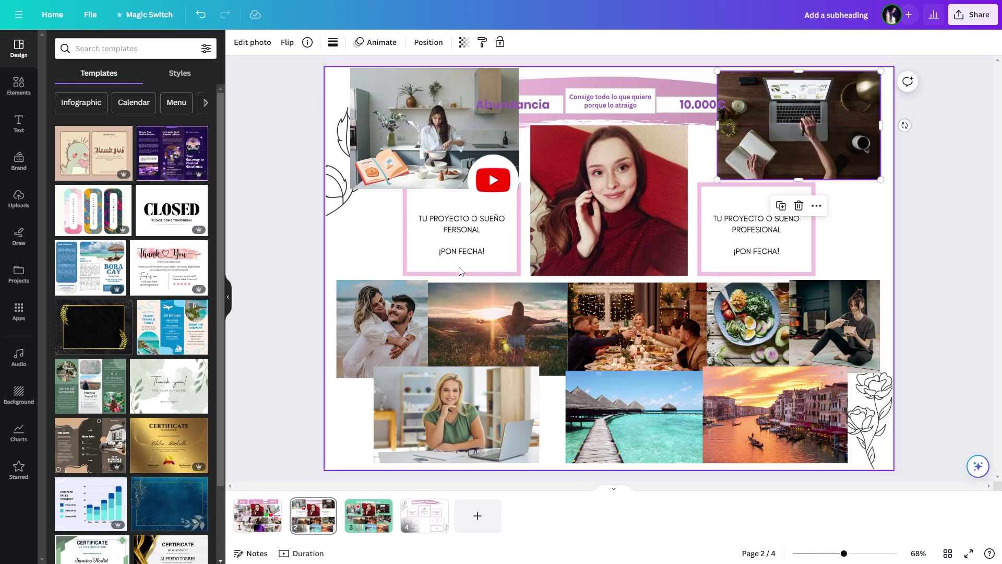
{"action": "key", "text": "ctrl+z"}
{"action": "key", "text": "ctrl+z"}
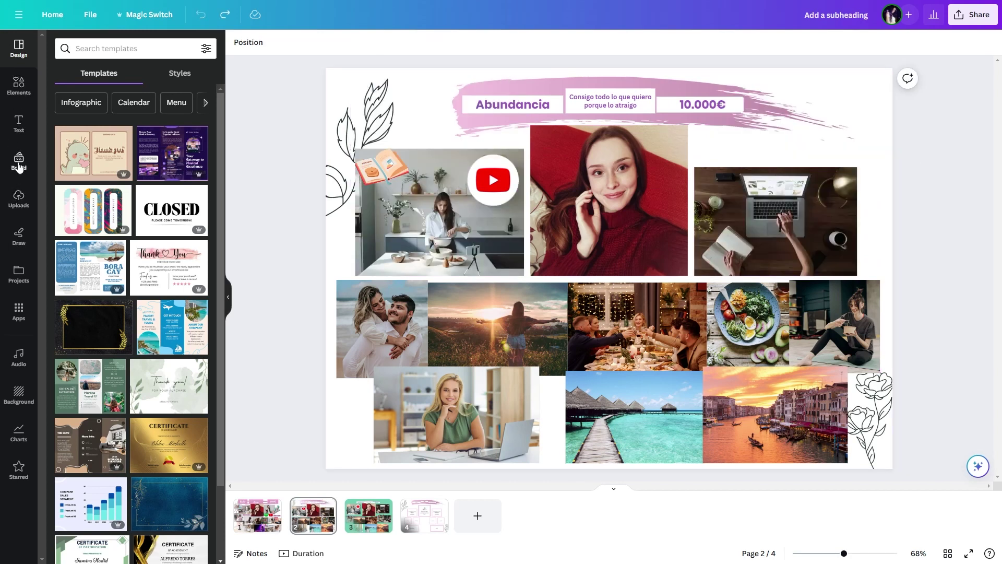
- Add a square shape near the kitchen photo's upper edge, flatten it into a narrow banner and fill it purple
{"action": "left_click", "coordinate": [19, 83]}
{"action": "left_click", "coordinate": [76, 138]}
{"action": "left_click_drag", "start_coordinate": [613, 283], "coordinate": [482, 221]}
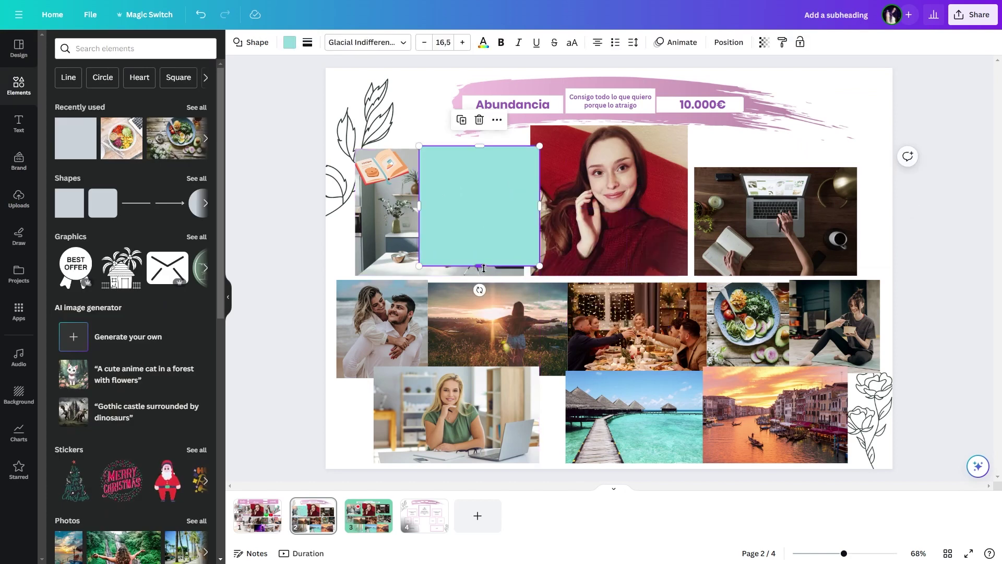
{"action": "left_click_drag", "start_coordinate": [480, 266], "coordinate": [480, 167]}
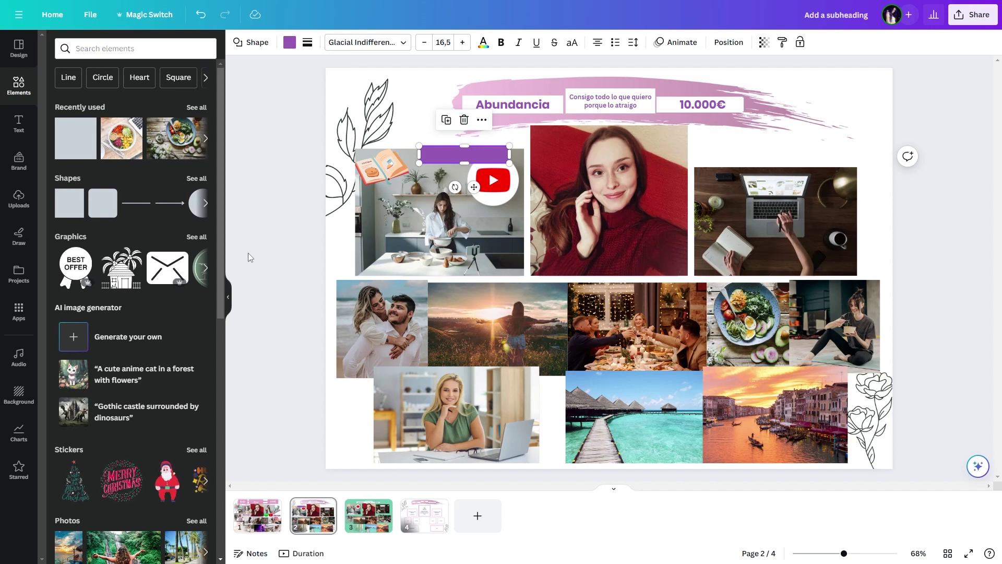
{"action": "left_click", "coordinate": [248, 253]}
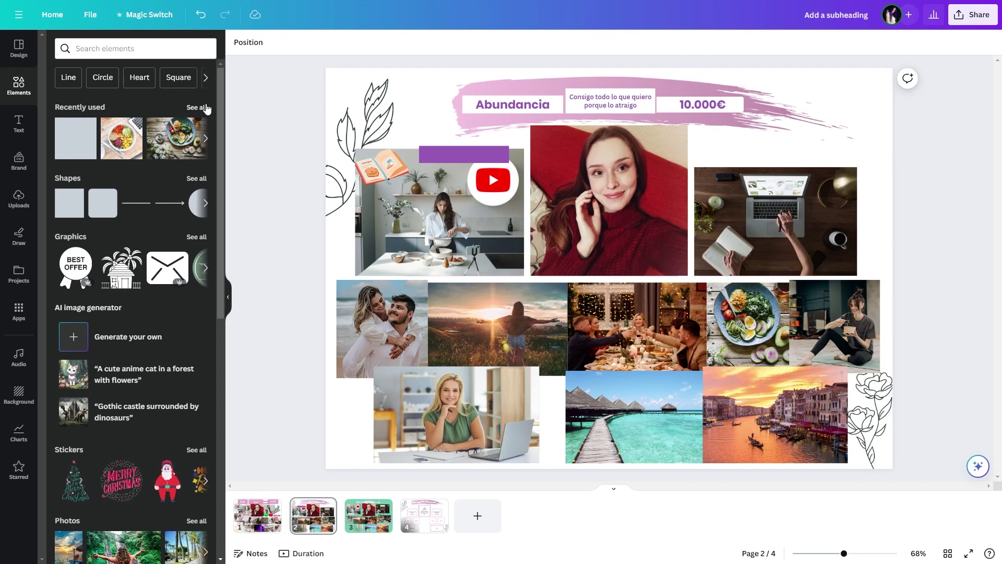
- Add a white heading reading JUNIO on the purple banner, with the banner shortened at the kitchen photo's upper-right corner
{"action": "left_click", "coordinate": [465, 156]}
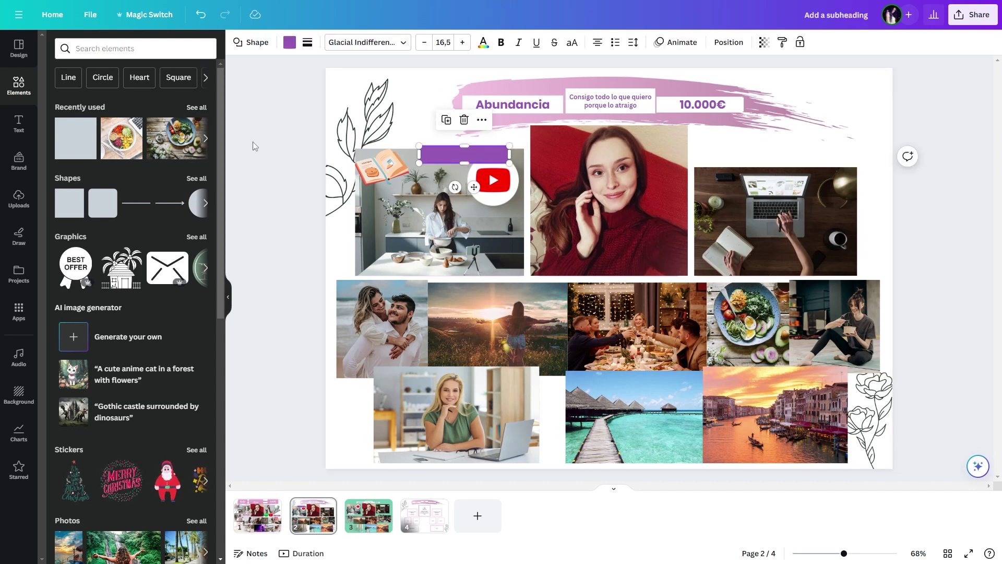
{"action": "double_click", "coordinate": [472, 150]}
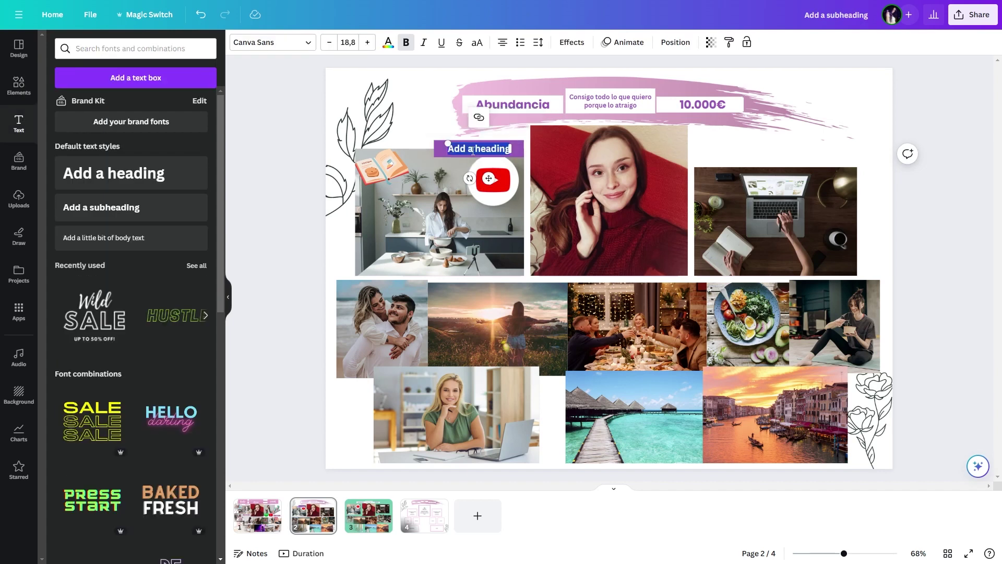
{"action": "key", "text": "Caps_Lock"}
{"action": "type", "text": "JUNIO"}
{"action": "key", "text": "Escape"}
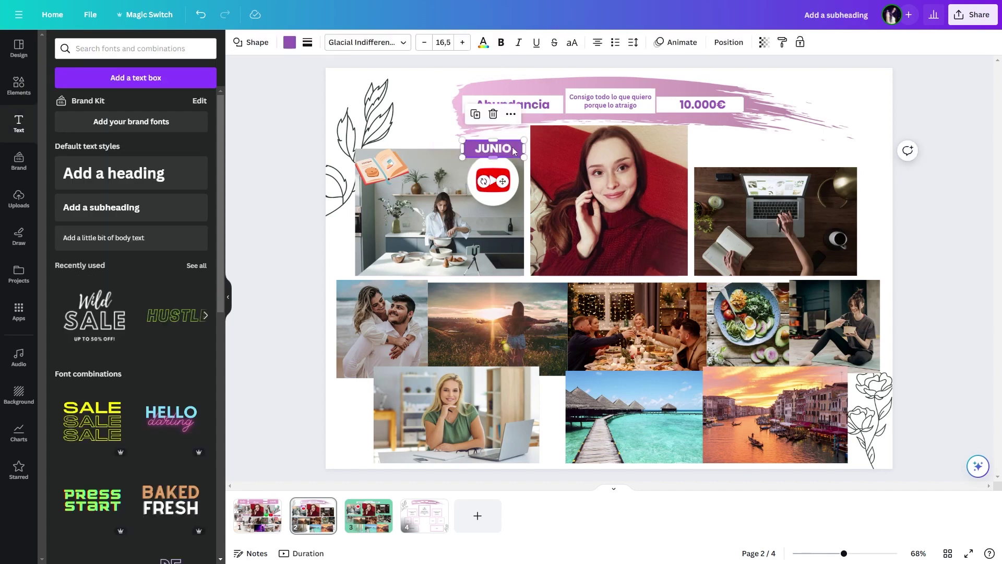
- Copy the purple banner and its JUNIO text to the laptop photo's upper-right corner and change the copied text to NOVIEMBRE
{"action": "left_click", "coordinate": [475, 114]}
{"action": "left_click_drag", "start_coordinate": [519, 155], "coordinate": [815, 162]}
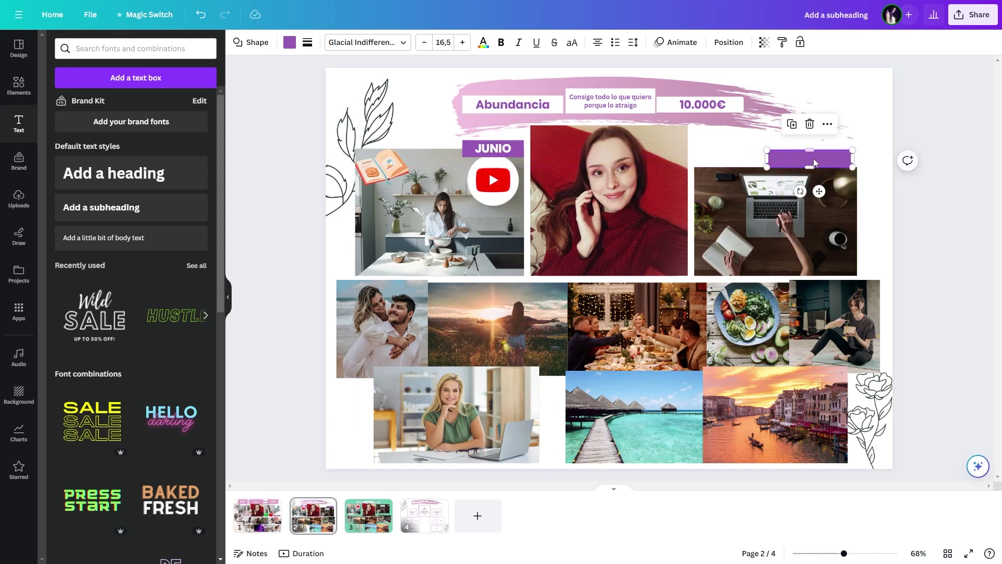
{"action": "left_click", "coordinate": [493, 149]}
{"action": "left_click", "coordinate": [516, 121]}
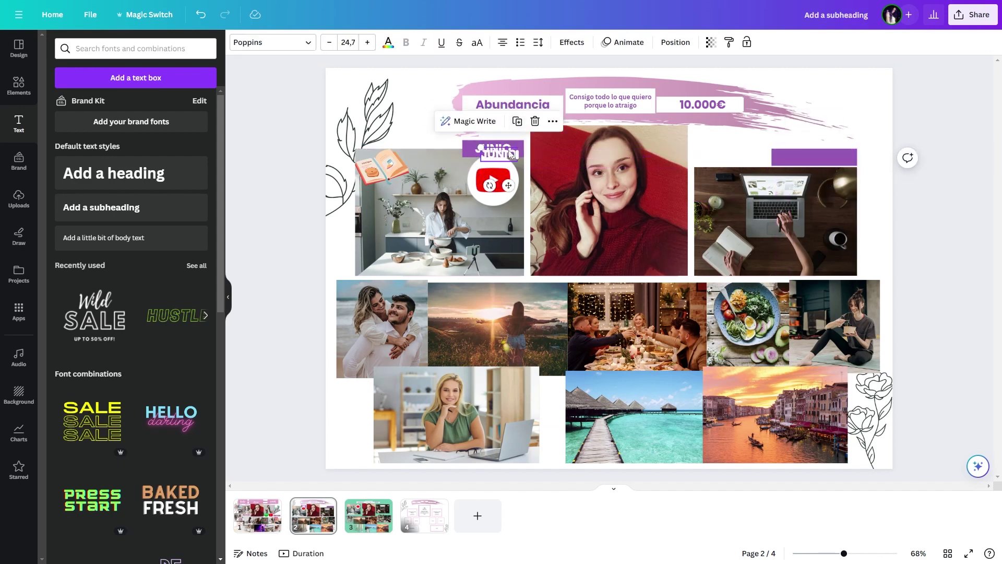
{"action": "left_click_drag", "start_coordinate": [511, 154], "coordinate": [820, 157]}
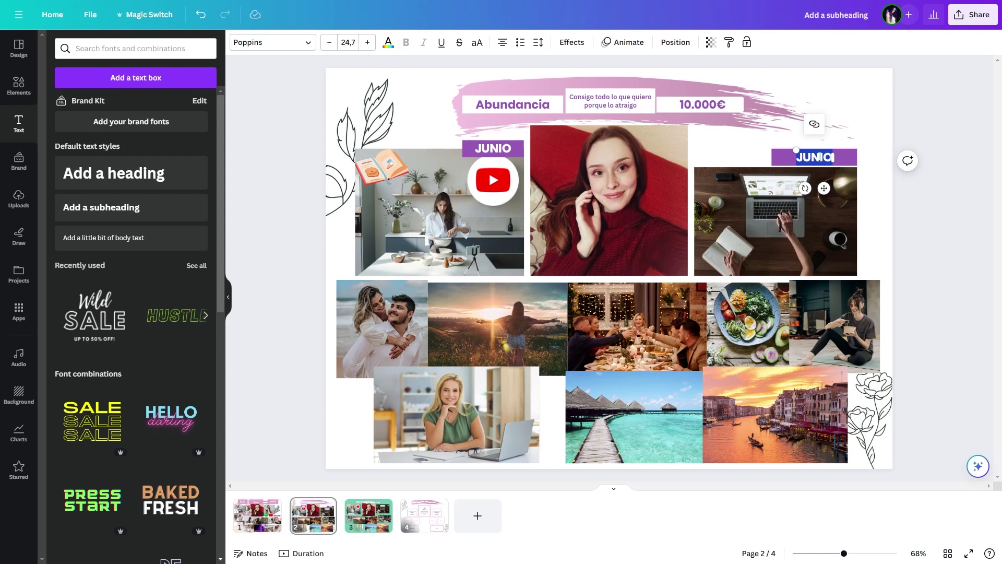
{"action": "type", "text": "NOVIEMBRE"}
{"action": "left_click", "coordinate": [903, 186]}
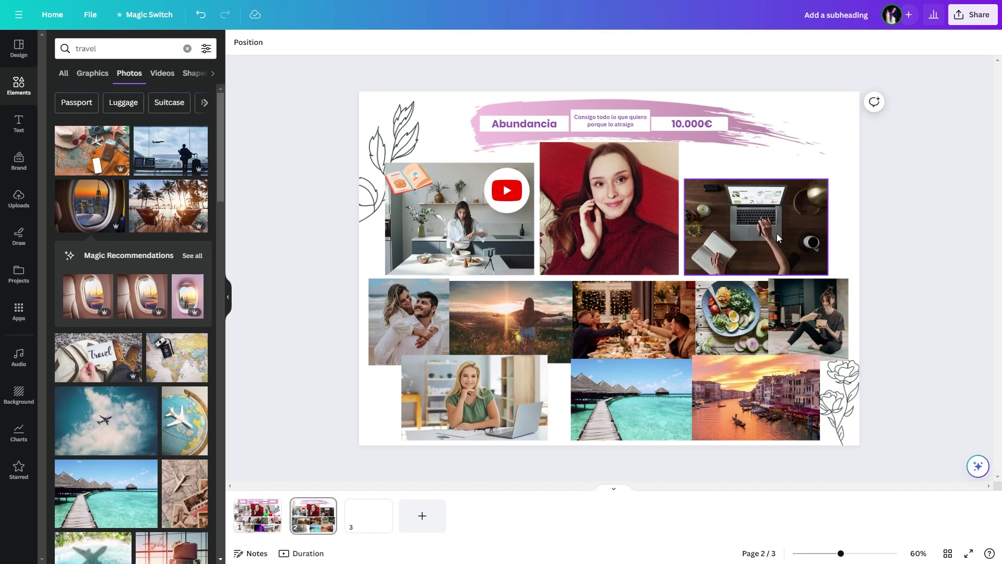
- Duplicate page 2, the finished vision board
{"action": "key", "text": "Escape"}
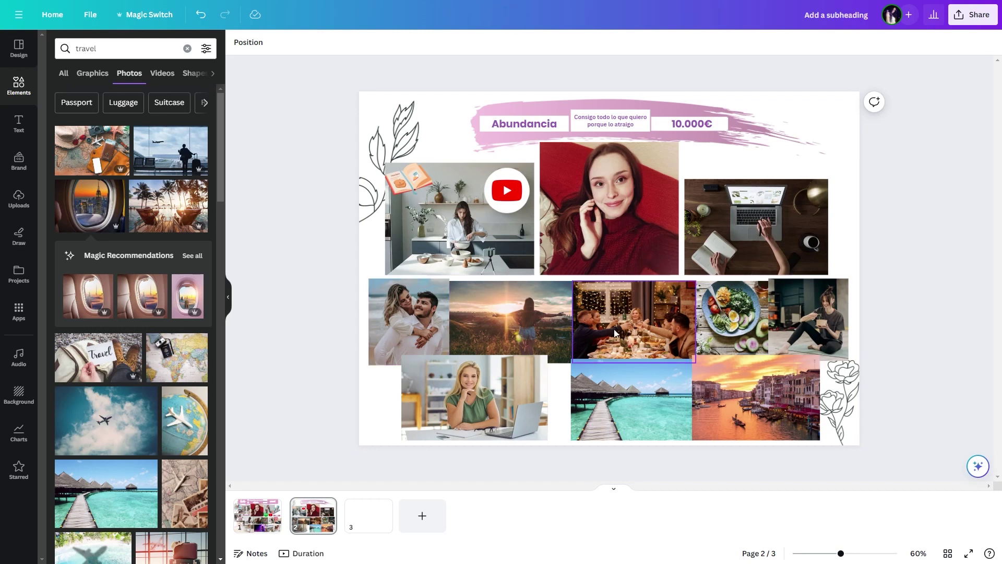
{"action": "right_click", "coordinate": [315, 519]}
{"action": "left_click", "coordinate": [364, 388]}
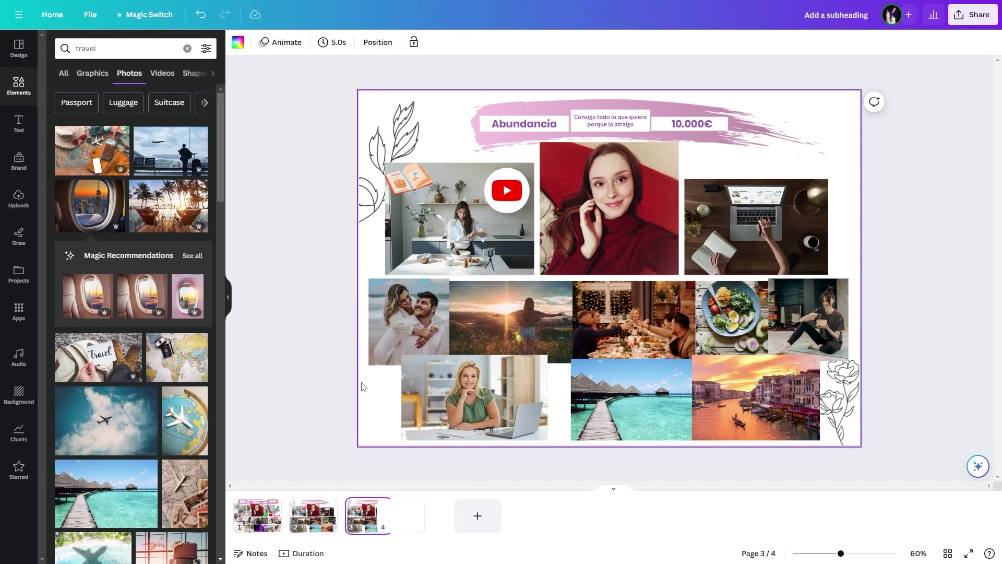
- Remove the decorative background image from page 3 and fill the page background with mint green
{"action": "left_click", "coordinate": [313, 514]}
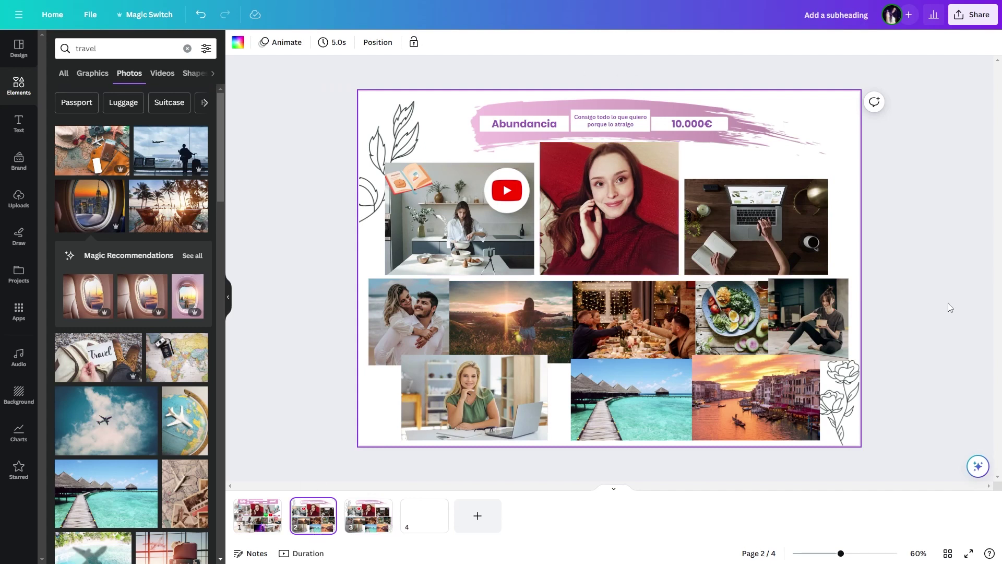
{"action": "left_click", "coordinate": [369, 515]}
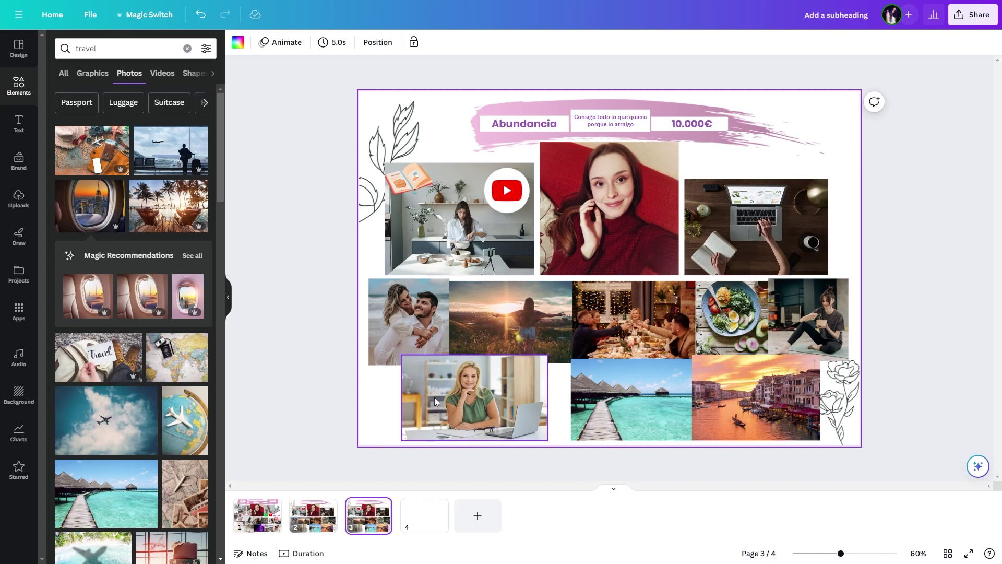
{"action": "left_click", "coordinate": [390, 302]}
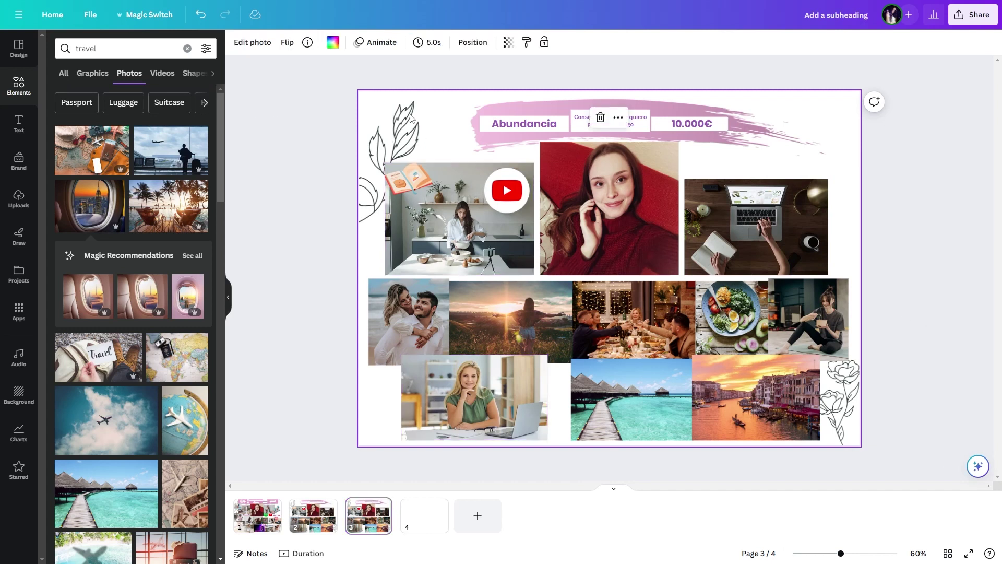
{"action": "key", "text": "BackSpace"}
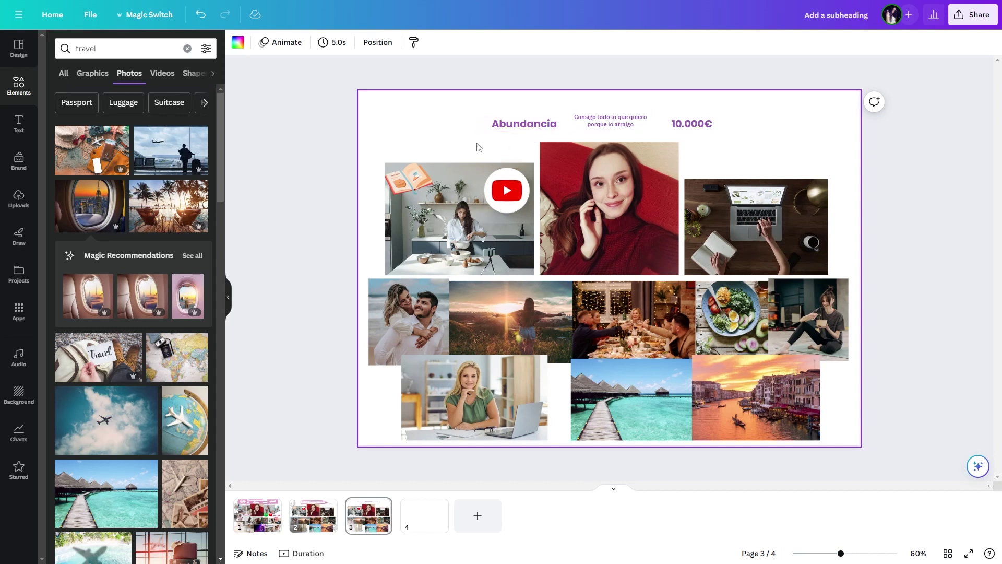
{"action": "left_click", "coordinate": [239, 43]}
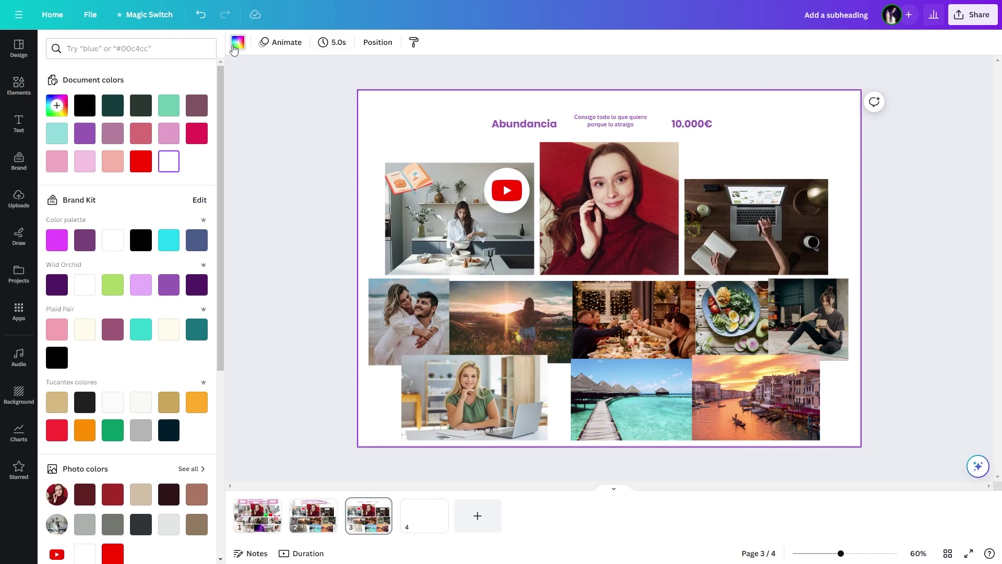
{"action": "left_click", "coordinate": [169, 105]}
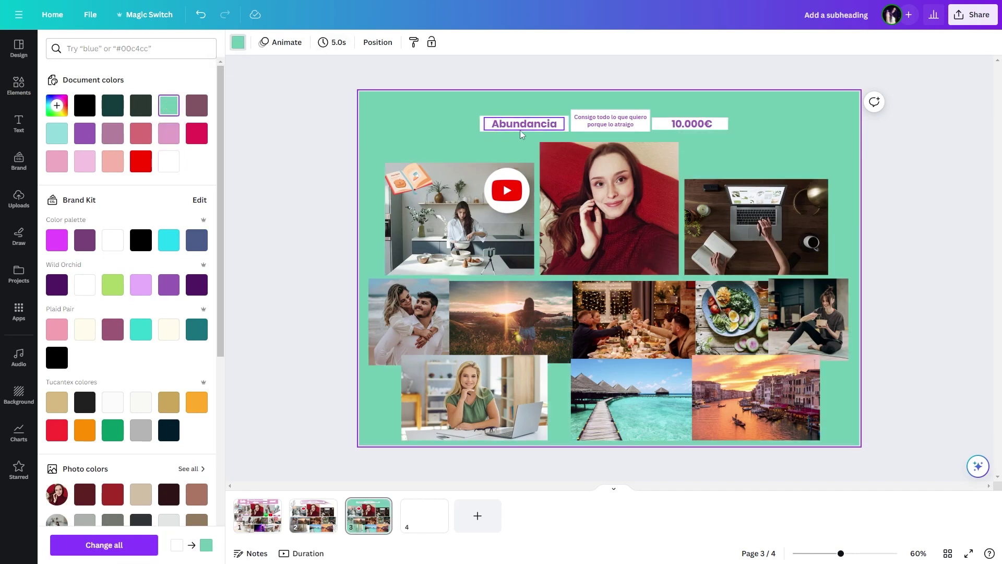
{"action": "left_click", "coordinate": [287, 110]}
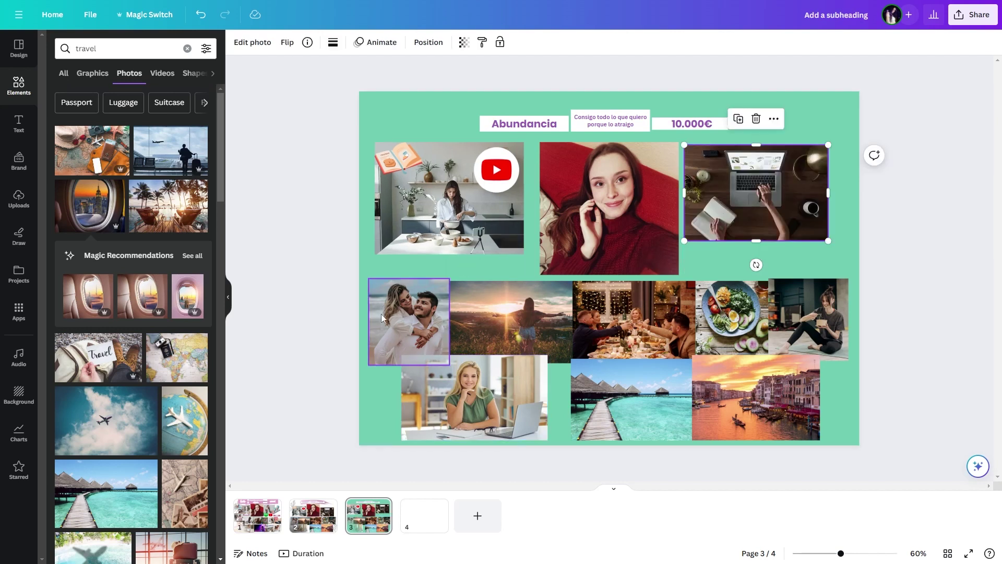
- Shift the middle-row photos on page 3 (couple, sunset, family dinner, salad and seated woman) slightly upward
{"action": "left_click_drag", "start_coordinate": [384, 300], "coordinate": [403, 306]}
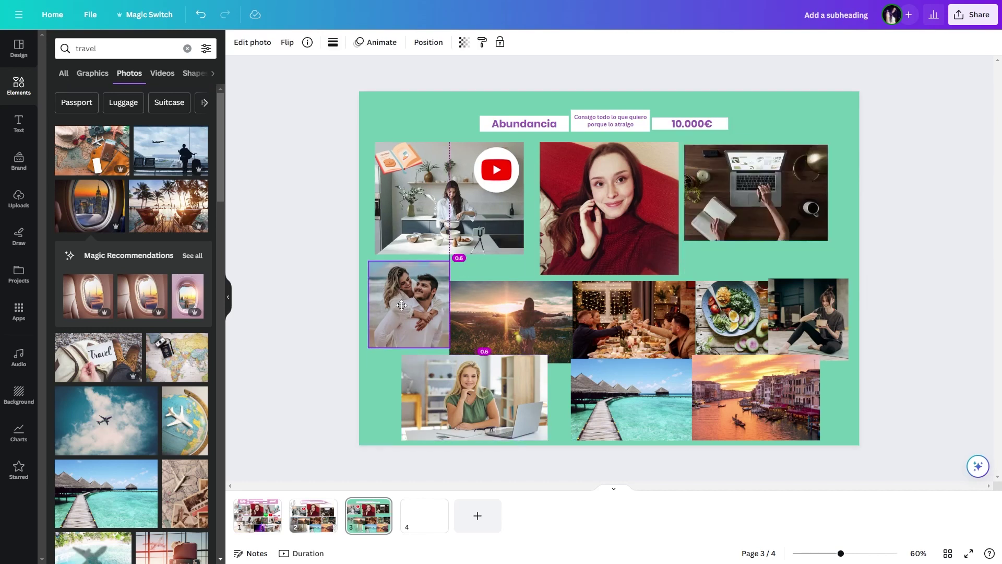
{"action": "left_click_drag", "start_coordinate": [510, 311], "coordinate": [510, 300]}
{"action": "left_click_drag", "start_coordinate": [634, 314], "coordinate": [634, 305]}
{"action": "left_click_drag", "start_coordinate": [731, 320], "coordinate": [732, 294]}
{"action": "left_click_drag", "start_coordinate": [799, 311], "coordinate": [799, 294]}
{"action": "left_click", "coordinate": [340, 409]}
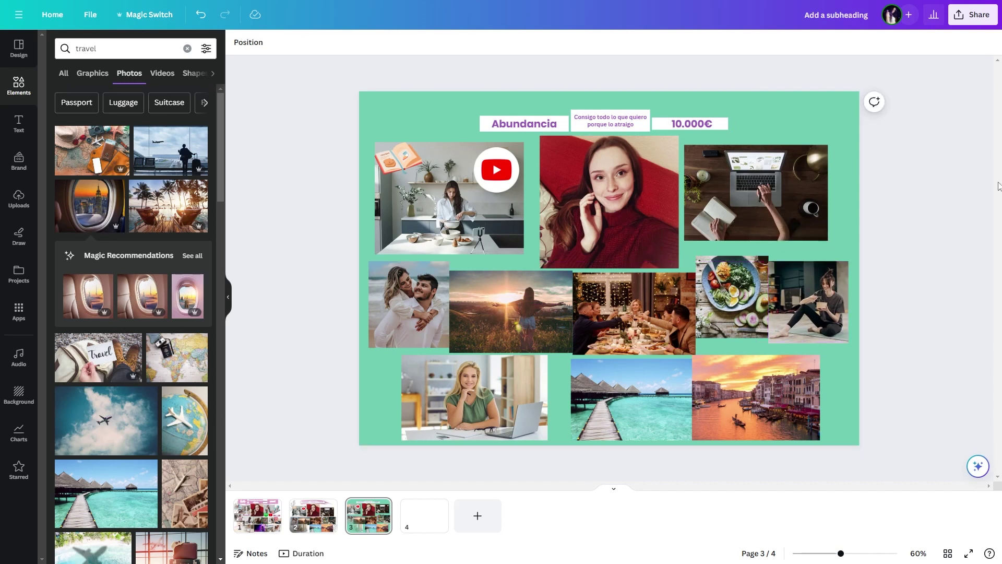
{"action": "left_click", "coordinate": [948, 266]}
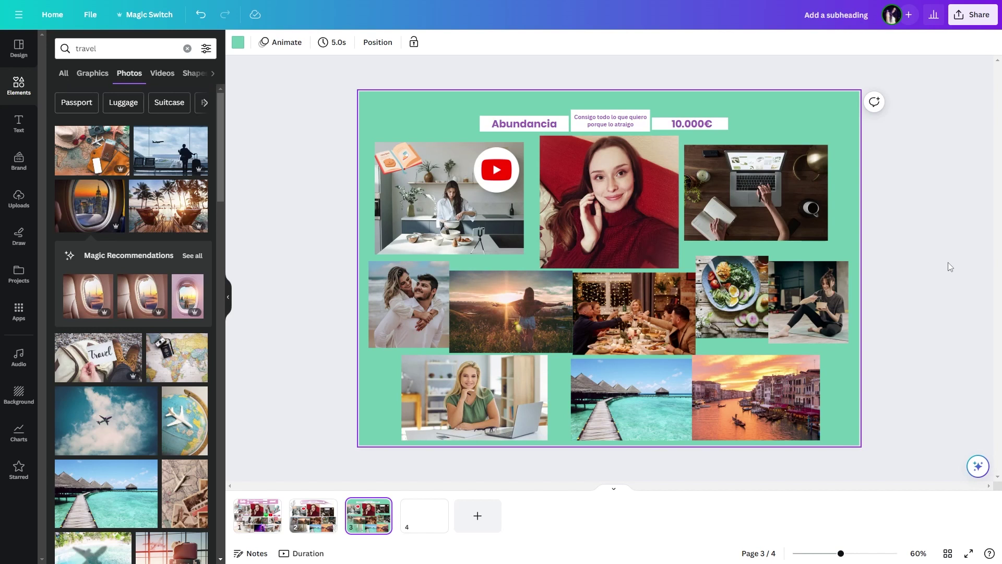
{"action": "left_click", "coordinate": [420, 522]}
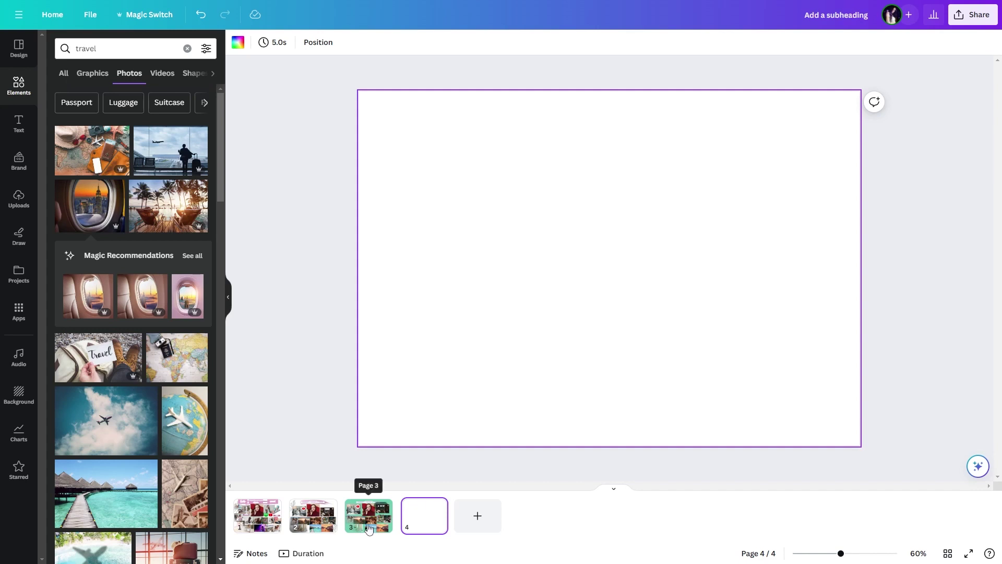
{"action": "left_click", "coordinate": [376, 506]}
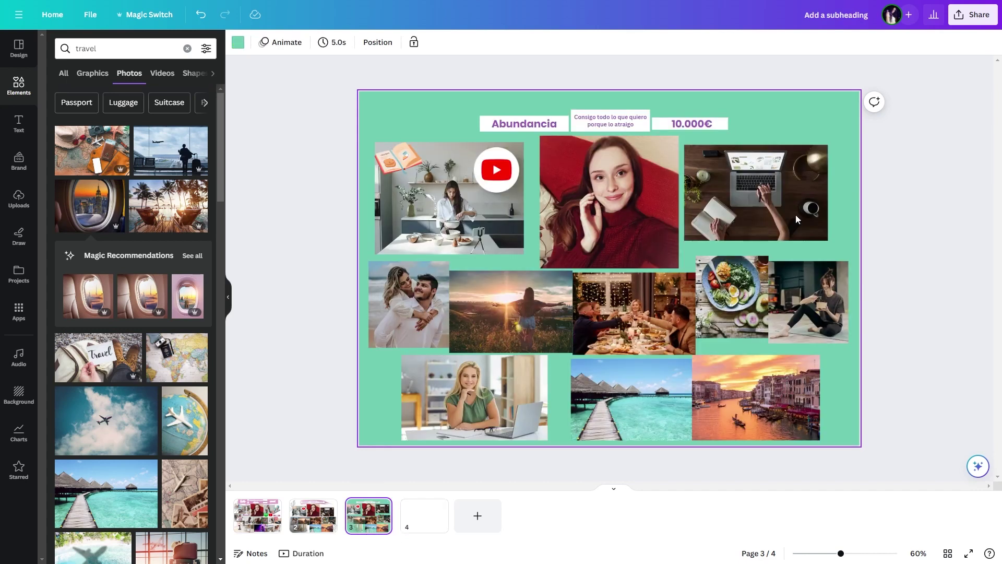
{"action": "left_click", "coordinate": [420, 528]}
{"action": "left_click", "coordinate": [365, 528]}
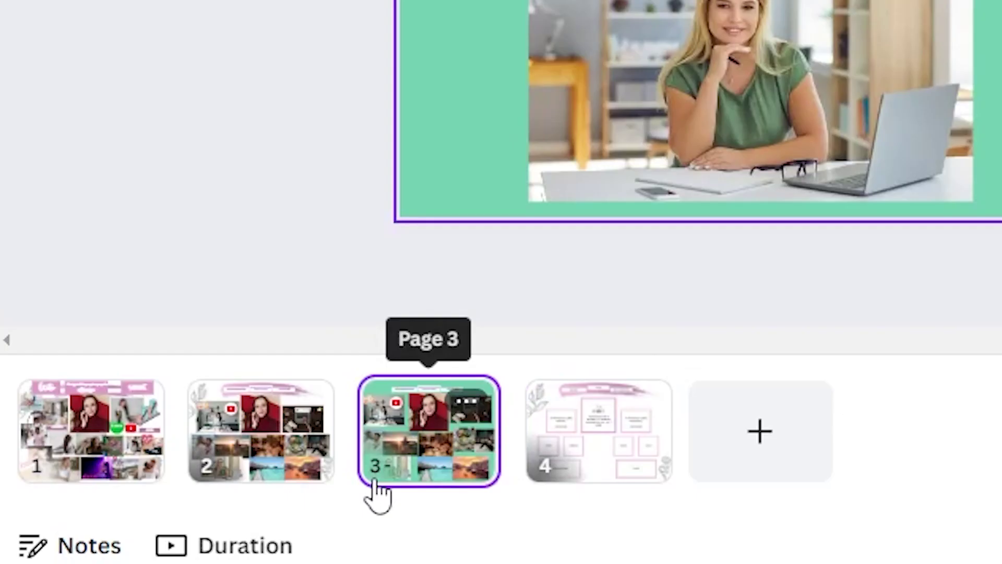
{"action": "left_click", "coordinate": [425, 530]}
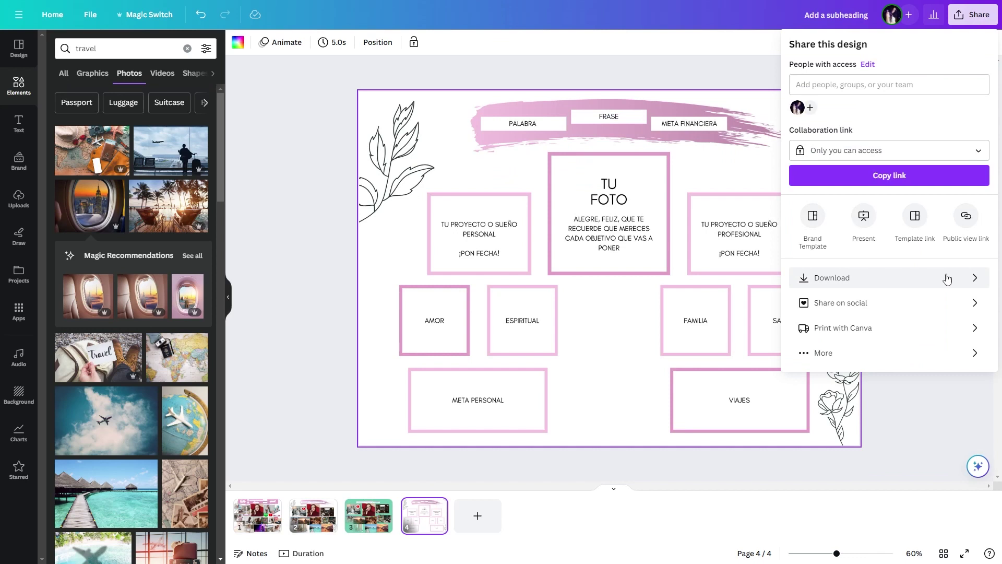
{"action": "left_click", "coordinate": [894, 82]}
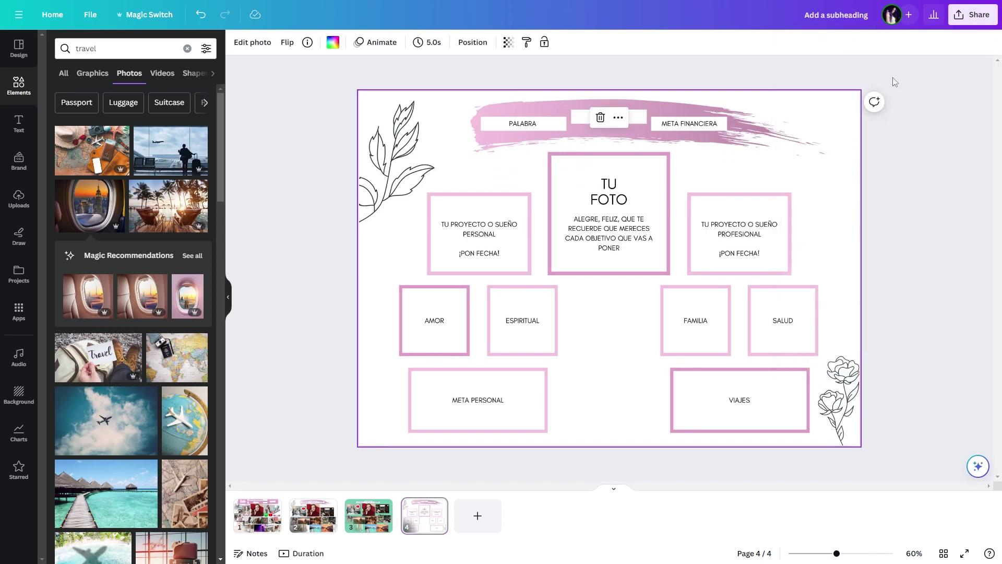
- Open the design's download settings and set the file type to PDF Print
{"action": "left_click", "coordinate": [973, 16]}
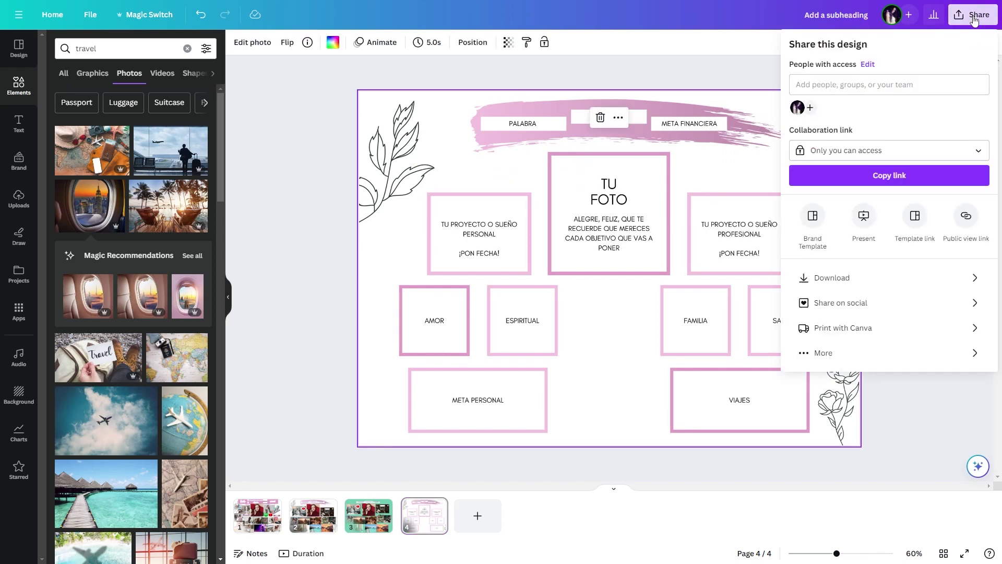
{"action": "left_click", "coordinate": [915, 278]}
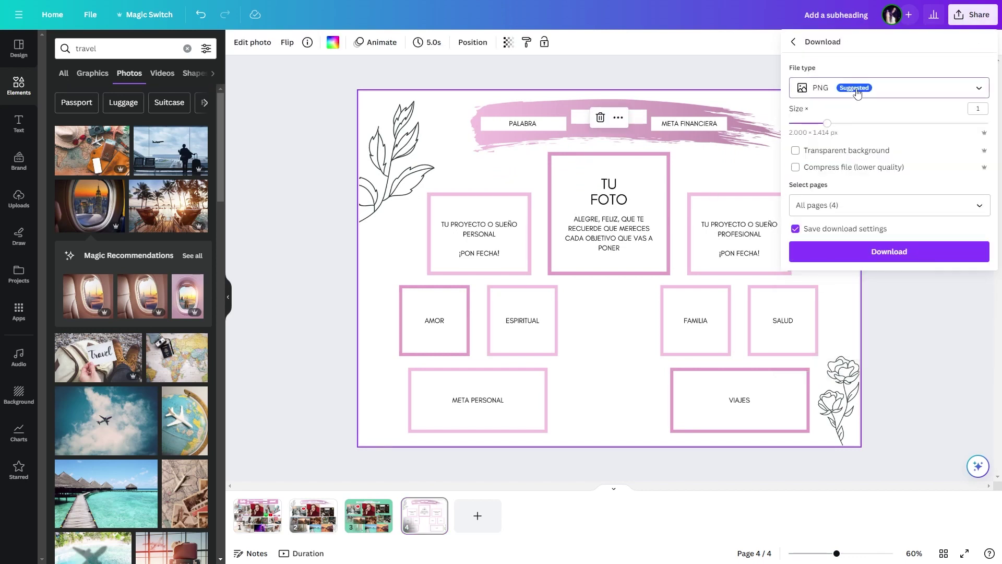
{"action": "left_click", "coordinate": [857, 91]}
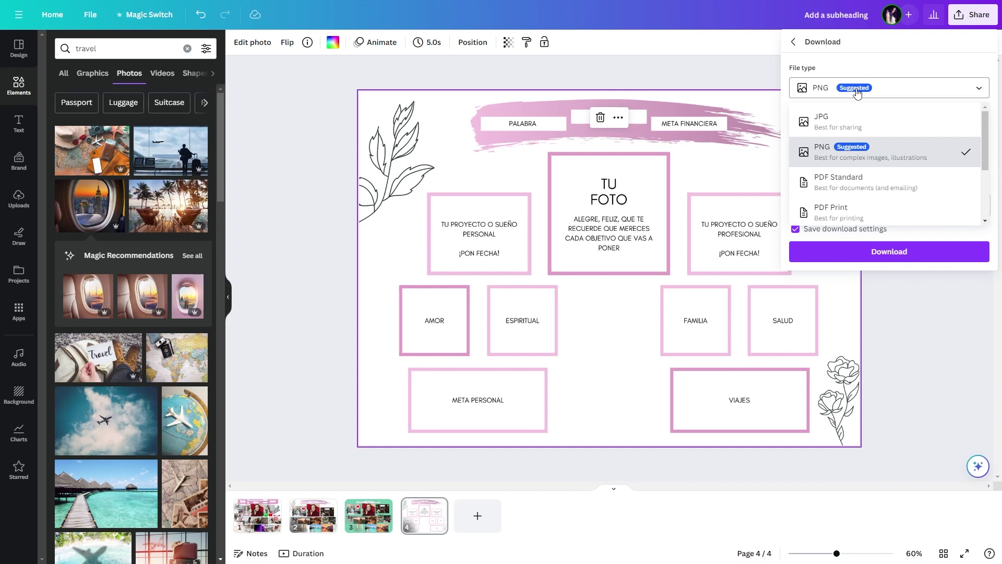
{"action": "left_click", "coordinate": [843, 214]}
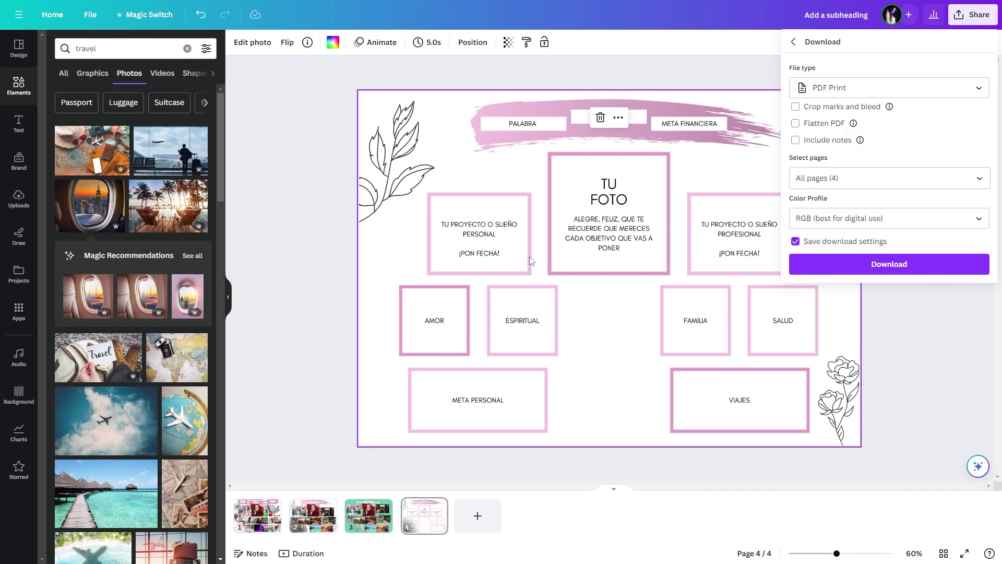
- Limit the export to pages 3 and 4 and download the PDF
{"action": "left_click", "coordinate": [975, 179]}
{"action": "scroll", "coordinate": [974, 258], "scroll_direction": "down", "scroll_amount": 1}
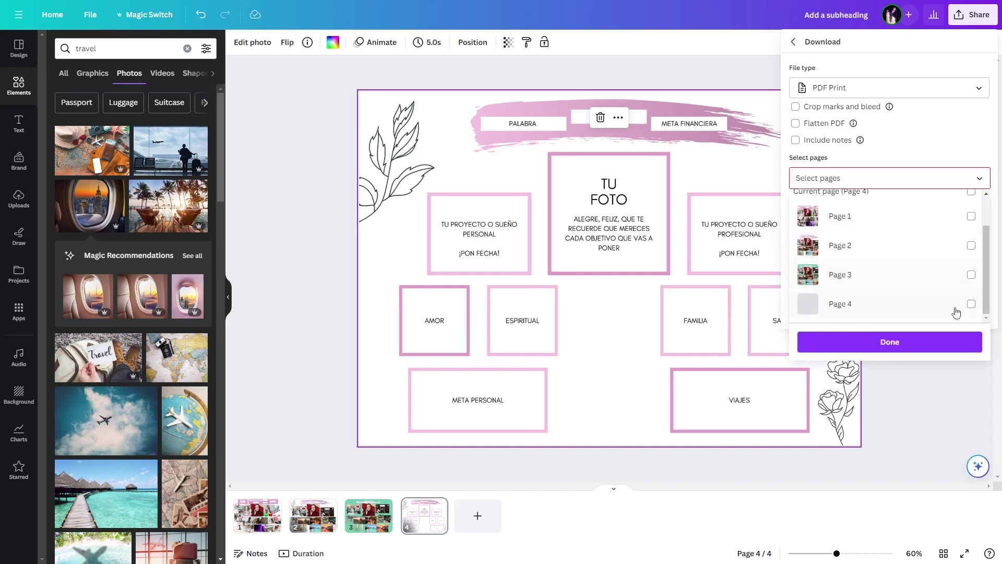
{"action": "left_click", "coordinate": [971, 276]}
{"action": "left_click", "coordinate": [971, 305]}
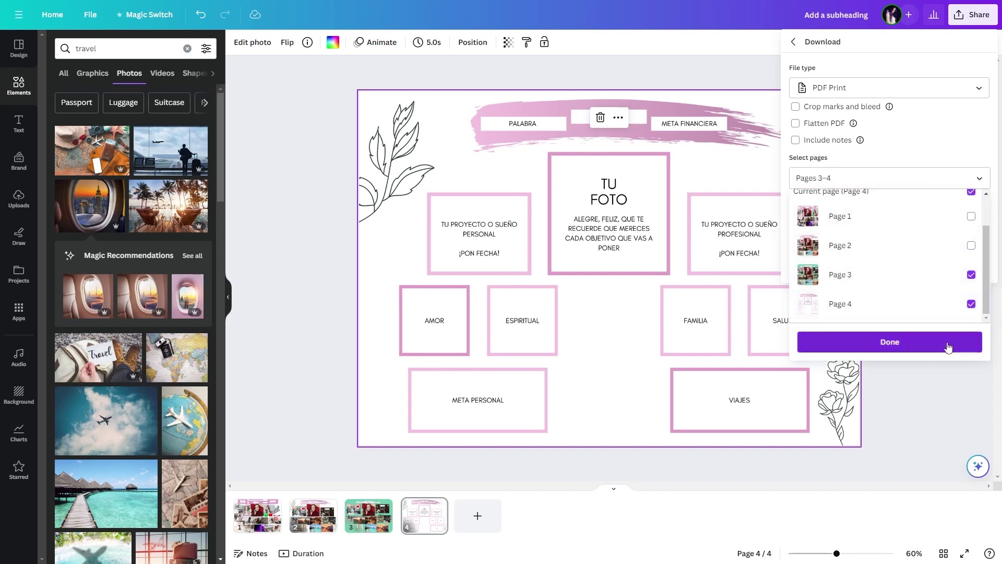
{"action": "left_click", "coordinate": [942, 344]}
{"action": "left_click", "coordinate": [876, 265]}
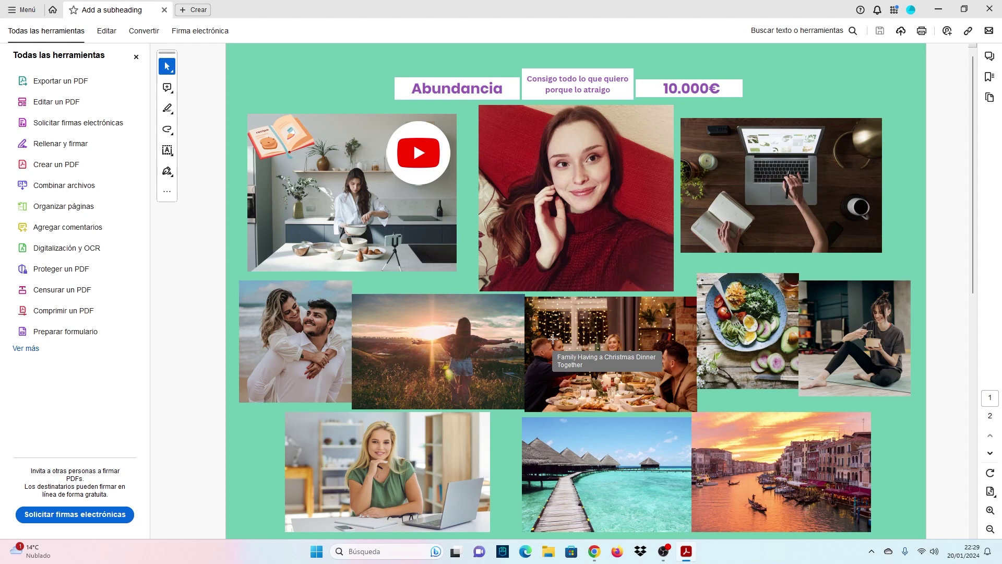
- Look through both pages of the downloaded PDF in Adobe Acrobat
{"action": "scroll", "coordinate": [712, 393], "scroll_direction": "down", "scroll_amount": 5}
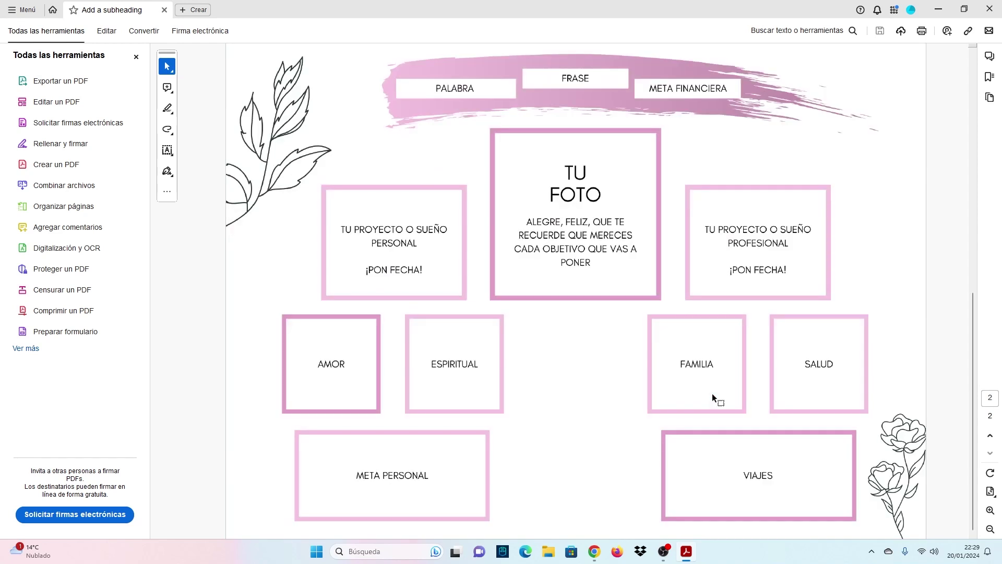
{"action": "scroll", "coordinate": [712, 393], "scroll_direction": "up", "scroll_amount": 5}
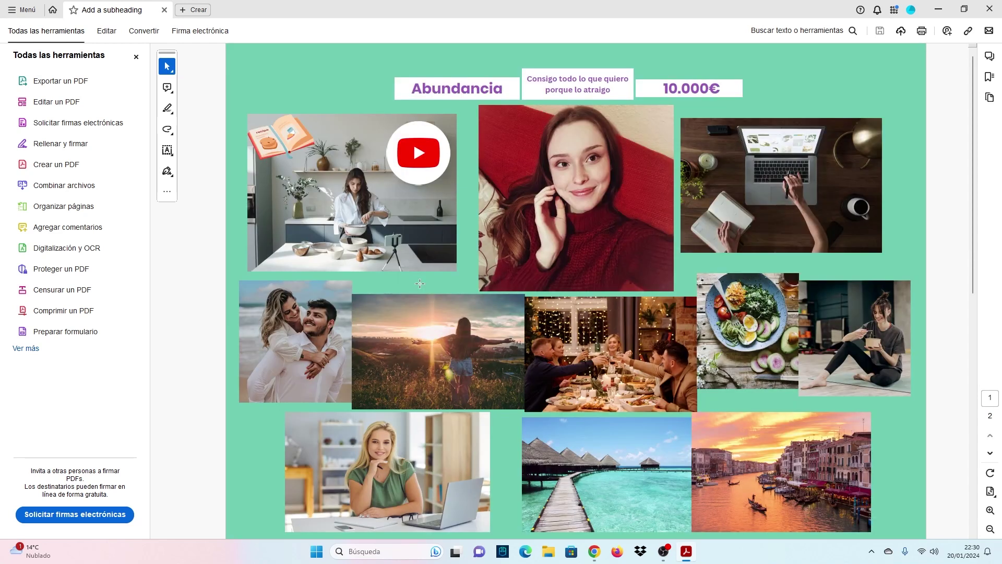
{"action": "scroll", "coordinate": [575, 287], "scroll_direction": "down", "scroll_amount": 5}
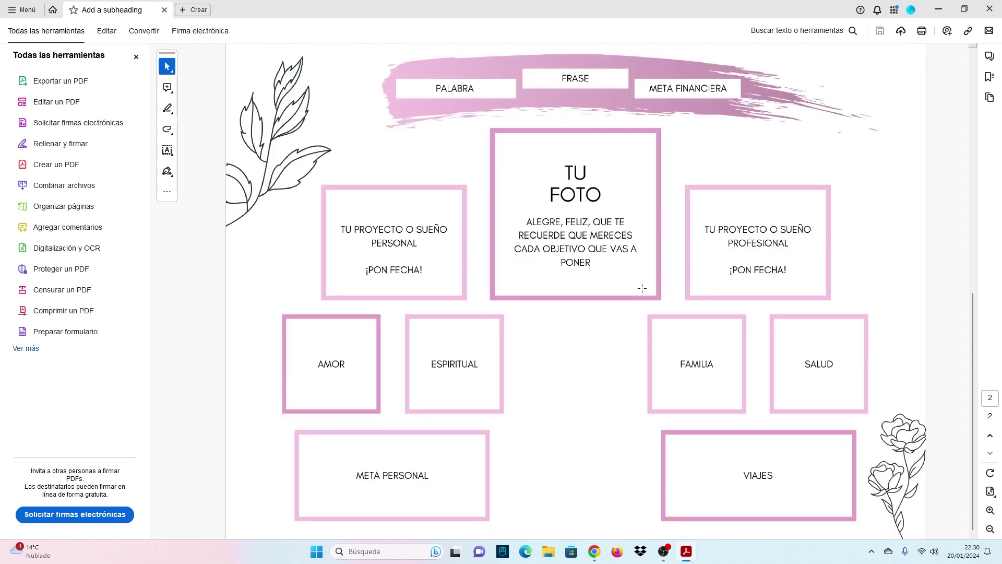